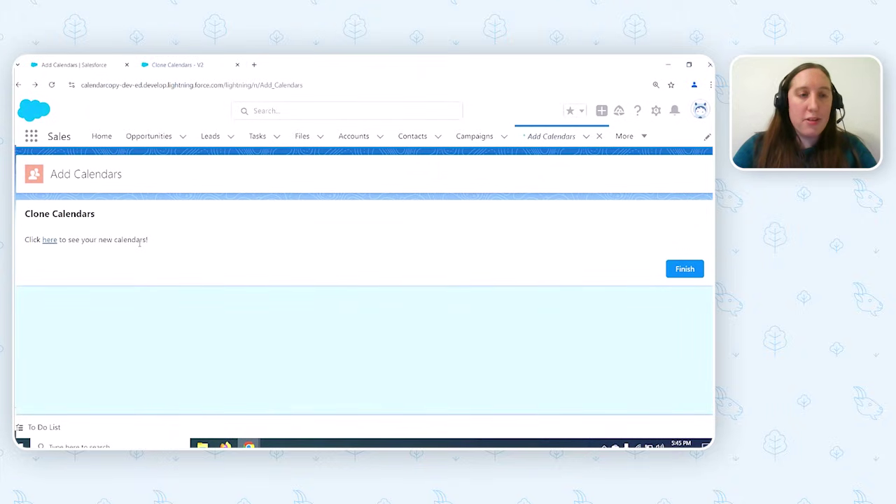
- Follow the 'Click here' link on the Clone Calendars finish screen to see the new calendars
{"action": "left_click", "coordinate": [46, 240]}
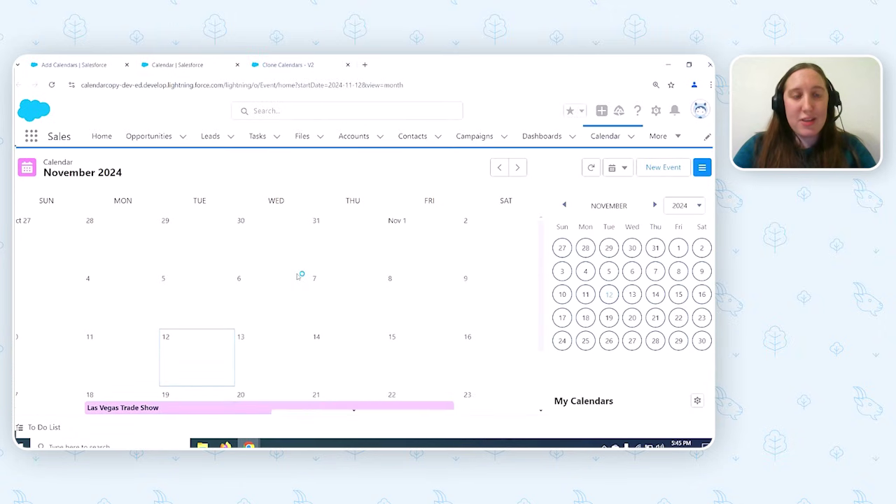
- Scroll through the November 2024 calendar month view in the new tab
{"action": "scroll", "coordinate": [297, 276], "scroll_direction": "down", "scroll_amount": 1}
{"action": "scroll", "coordinate": [298, 277], "scroll_direction": "down", "scroll_amount": 1}
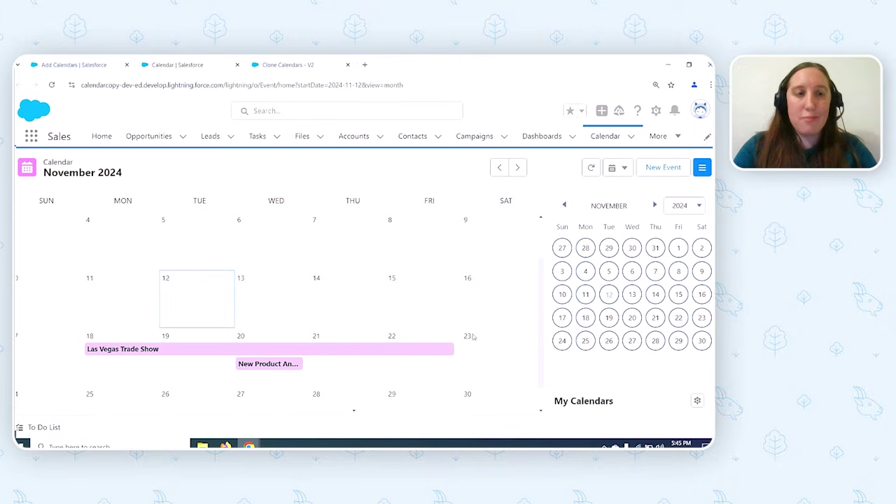
{"action": "scroll", "coordinate": [610, 341], "scroll_direction": "down", "scroll_amount": 3}
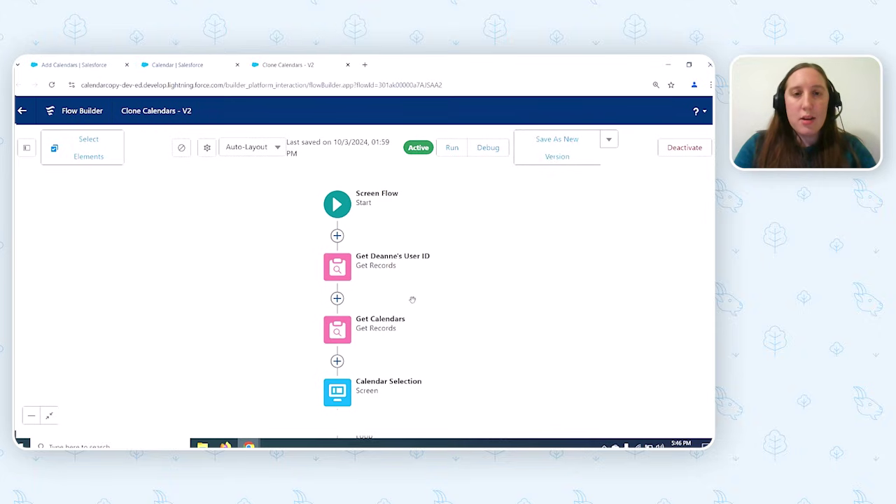
- Review the user-lookup Get Records filters on User, then open Get Calendars on the Calendar object
{"action": "left_click", "coordinate": [331, 266]}
{"action": "left_click", "coordinate": [338, 401]}
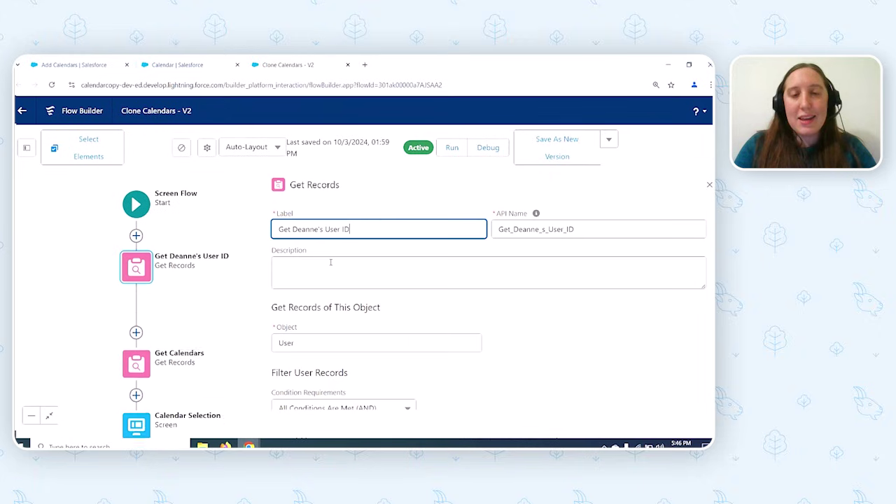
{"action": "scroll", "coordinate": [439, 296], "scroll_direction": "down", "scroll_amount": 1}
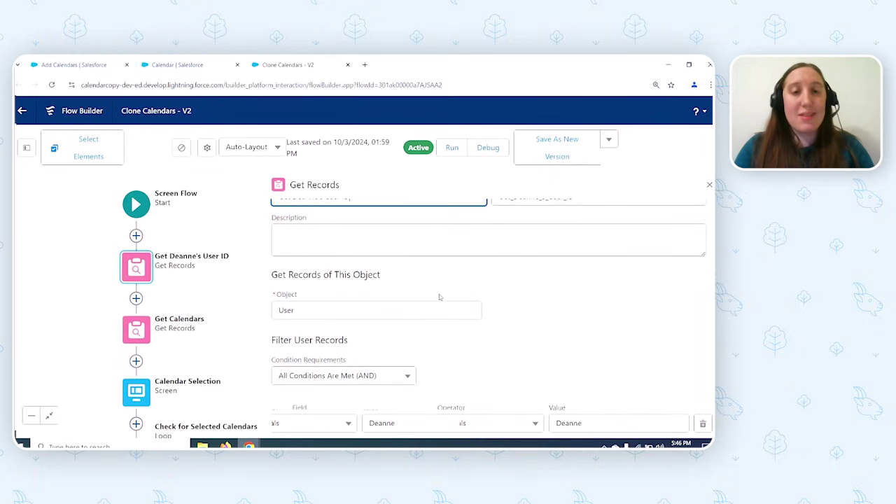
{"action": "scroll", "coordinate": [439, 297], "scroll_direction": "down", "scroll_amount": 1}
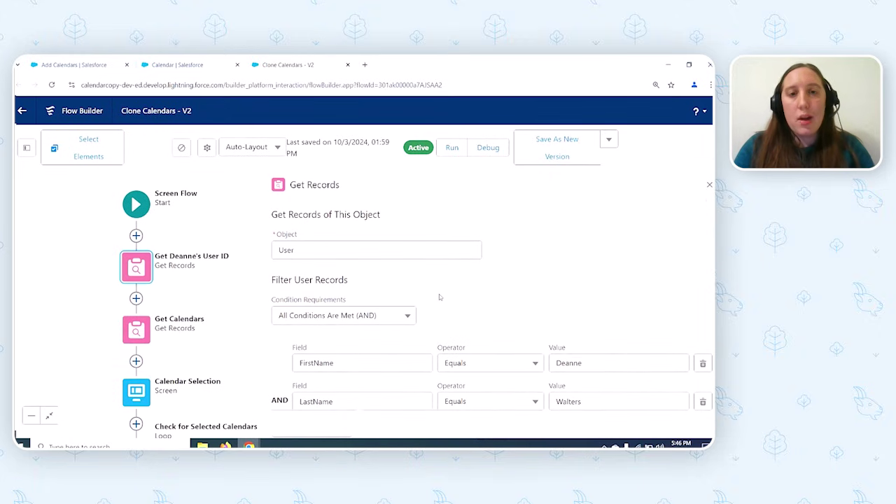
{"action": "scroll", "coordinate": [439, 297], "scroll_direction": "down", "scroll_amount": 1}
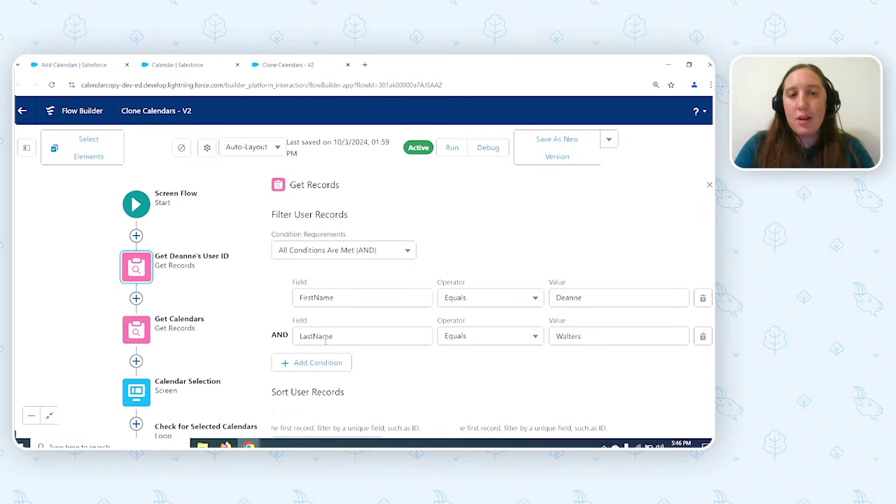
{"action": "double_click", "coordinate": [146, 333]}
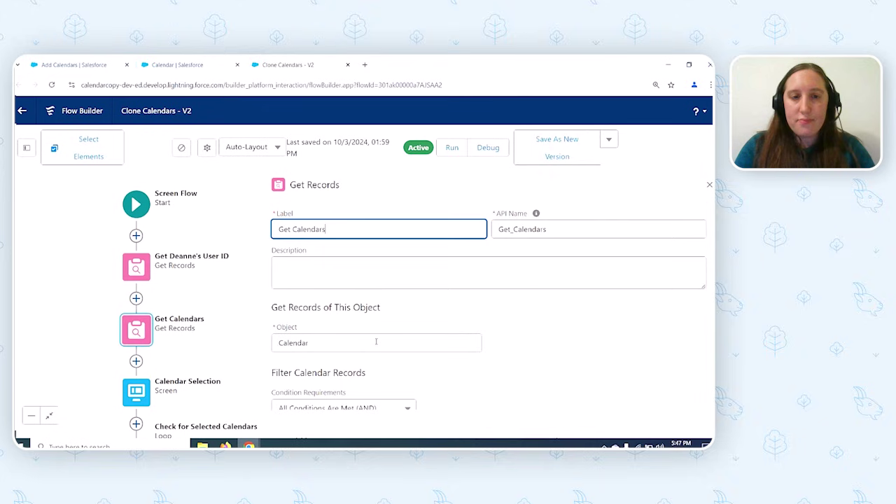
{"action": "scroll", "coordinate": [376, 342], "scroll_direction": "down", "scroll_amount": 4}
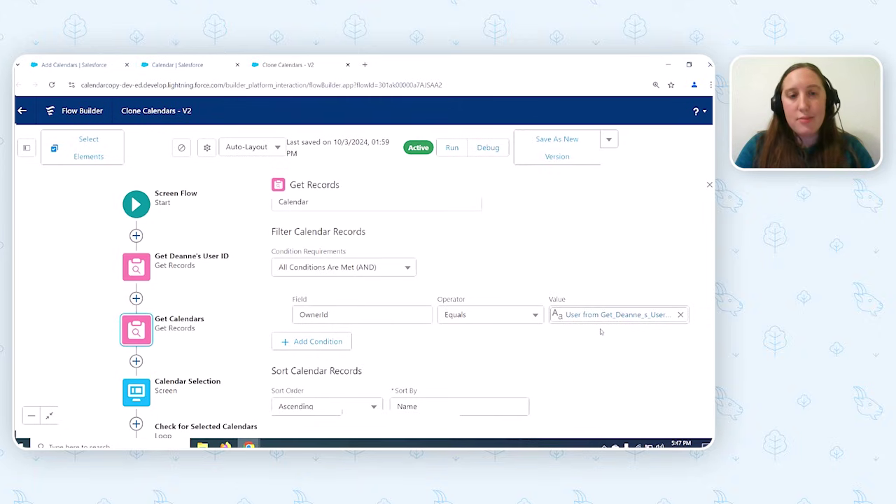
{"action": "scroll", "coordinate": [600, 332], "scroll_direction": "down", "scroll_amount": 3}
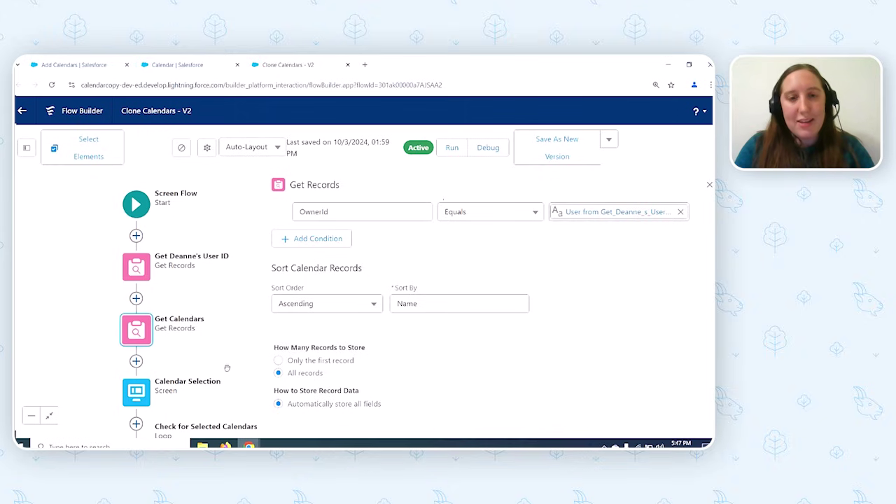
{"action": "left_click_drag", "start_coordinate": [228, 368], "coordinate": [210, 214]}
- In Calendar Selection, open the checkbox group's CalendarChoices choice set built from Get_Calendars
{"action": "double_click", "coordinate": [121, 241]}
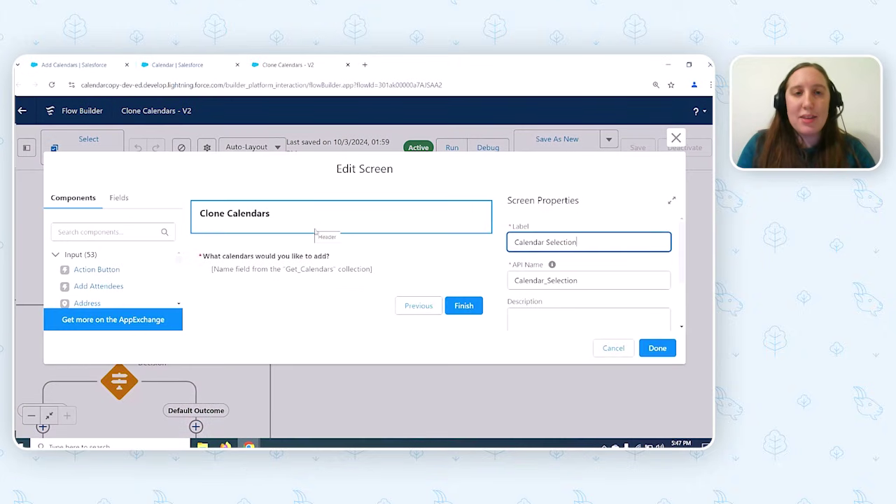
{"action": "left_click", "coordinate": [382, 259]}
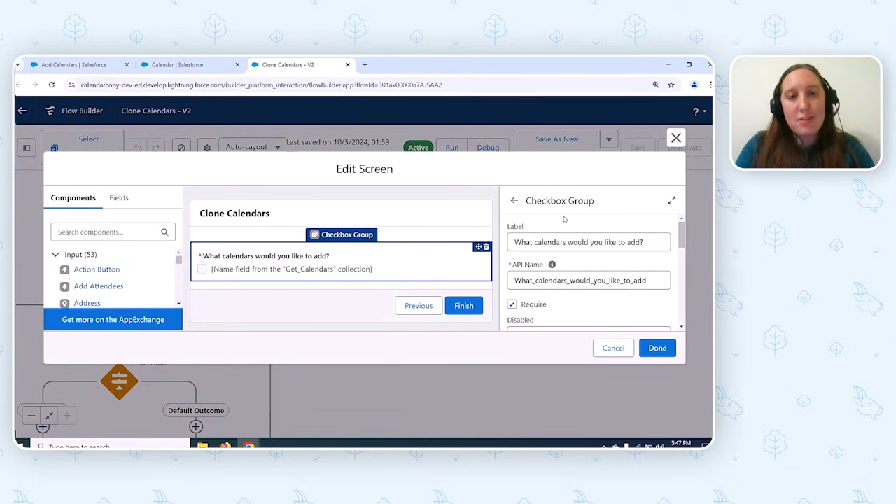
{"action": "scroll", "coordinate": [571, 222], "scroll_direction": "down", "scroll_amount": 2}
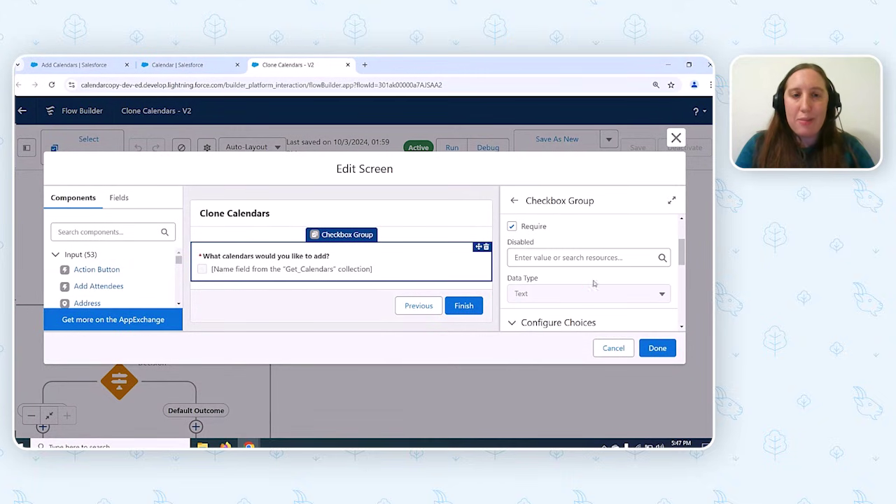
{"action": "scroll", "coordinate": [593, 283], "scroll_direction": "down", "scroll_amount": 5}
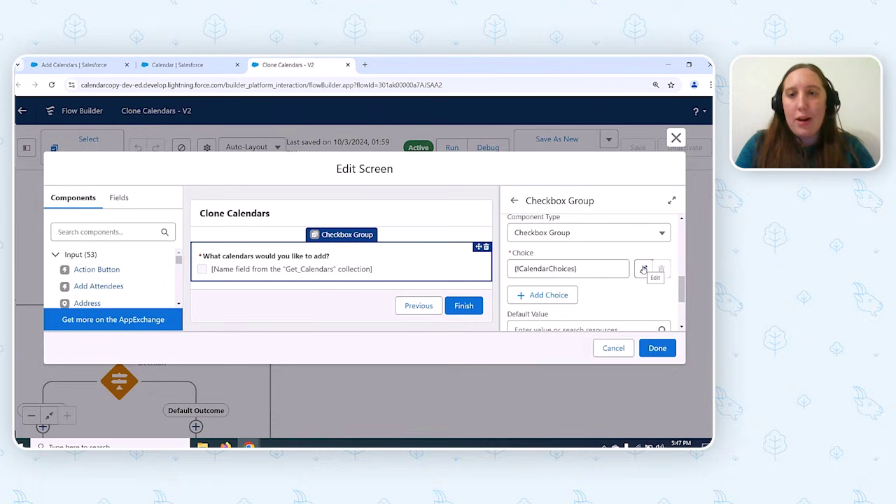
{"action": "left_click", "coordinate": [643, 269]}
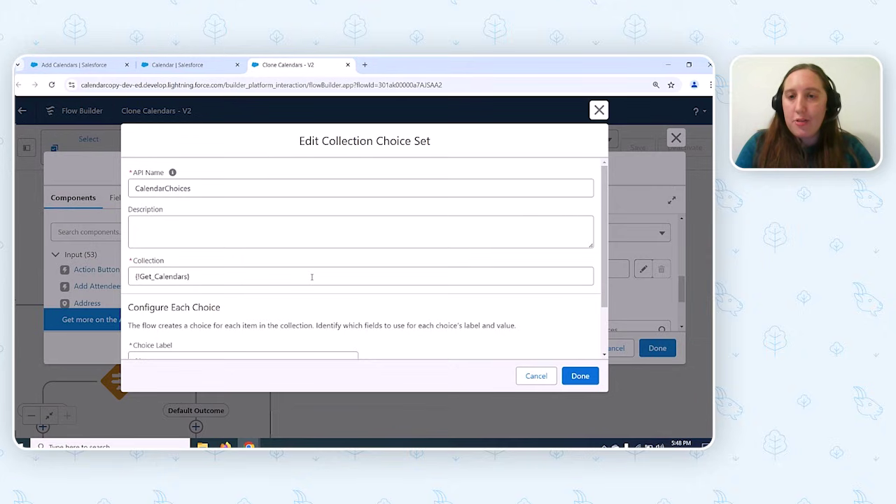
- Cancel the choice set and Edit Screen dialogs, then pan to the Check for Selected Calendars loop
{"action": "scroll", "coordinate": [312, 277], "scroll_direction": "down", "scroll_amount": 2}
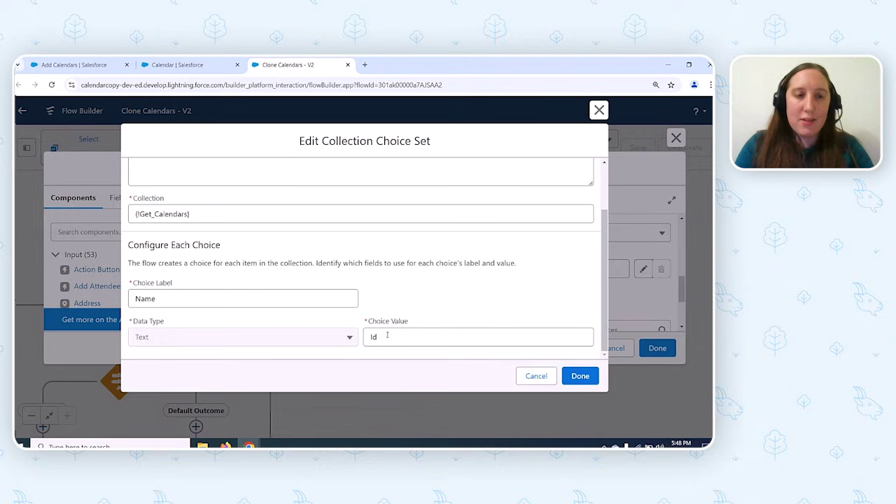
{"action": "left_click", "coordinate": [527, 378]}
{"action": "left_click", "coordinate": [606, 347]}
{"action": "left_click_drag", "start_coordinate": [334, 326], "coordinate": [425, 238]}
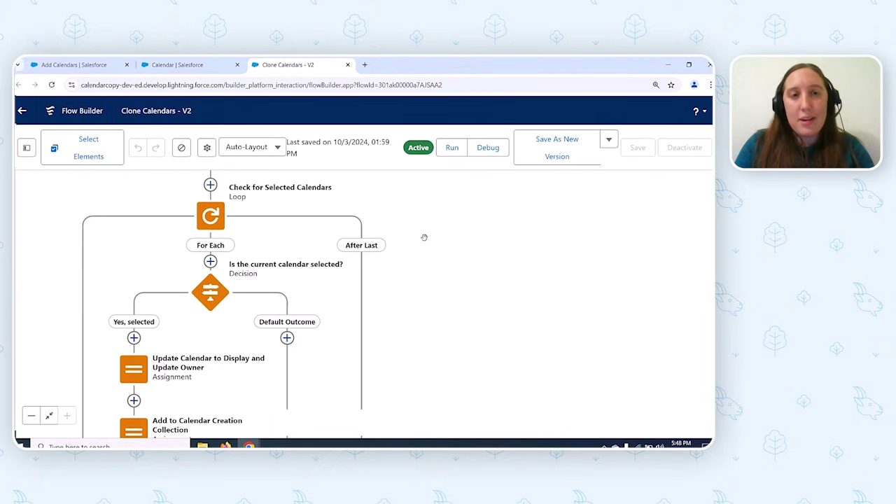
{"action": "double_click", "coordinate": [210, 216]}
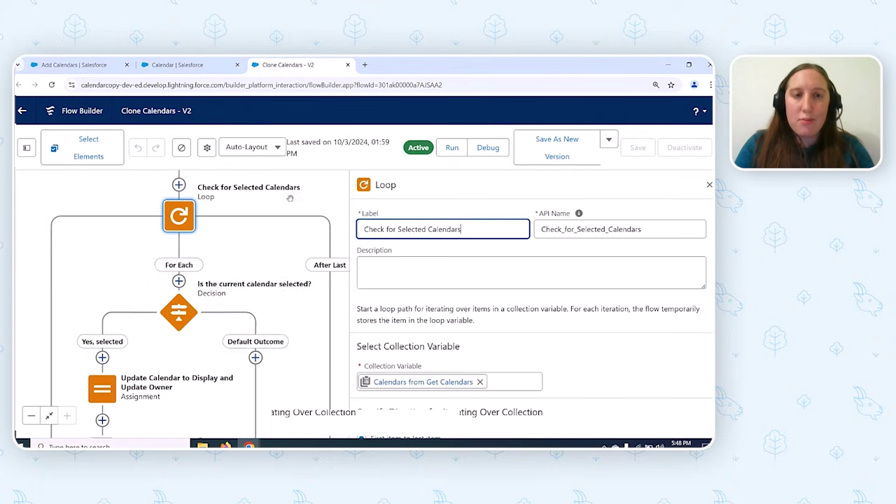
{"action": "scroll", "coordinate": [439, 320], "scroll_direction": "down", "scroll_amount": 2}
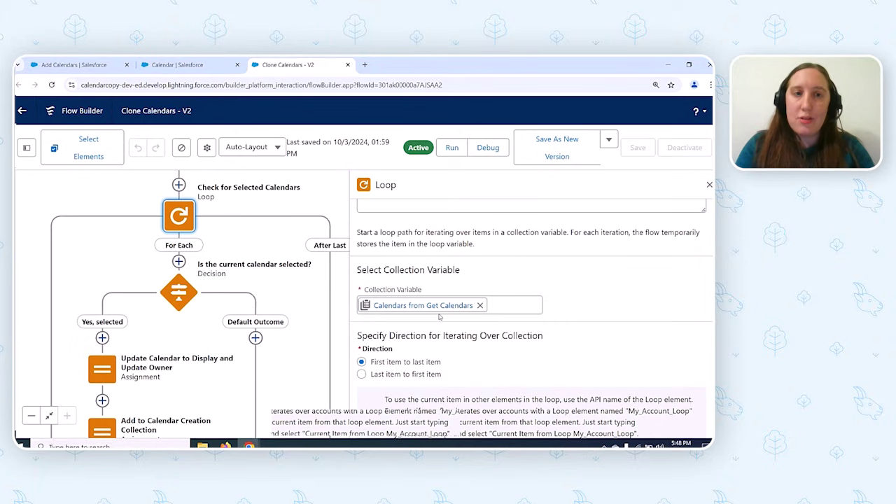
{"action": "left_click", "coordinate": [190, 302]}
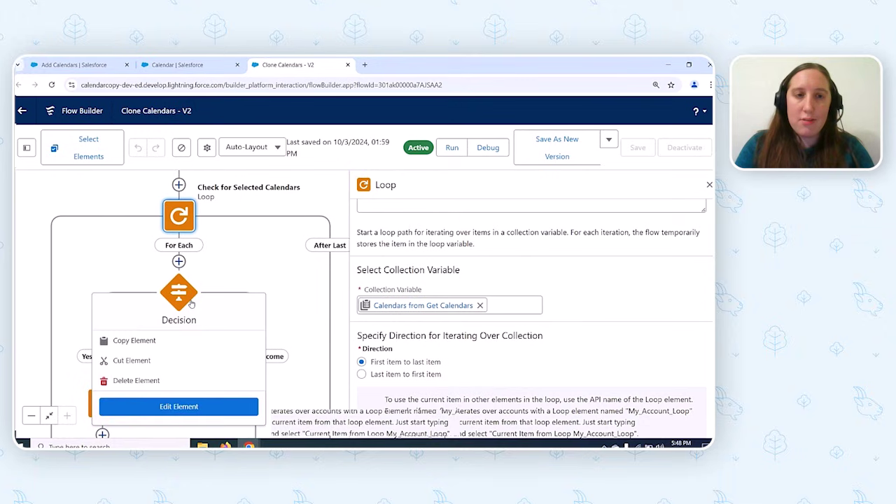
{"action": "double_click", "coordinate": [191, 302]}
{"action": "scroll", "coordinate": [364, 321], "scroll_direction": "down", "scroll_amount": 2}
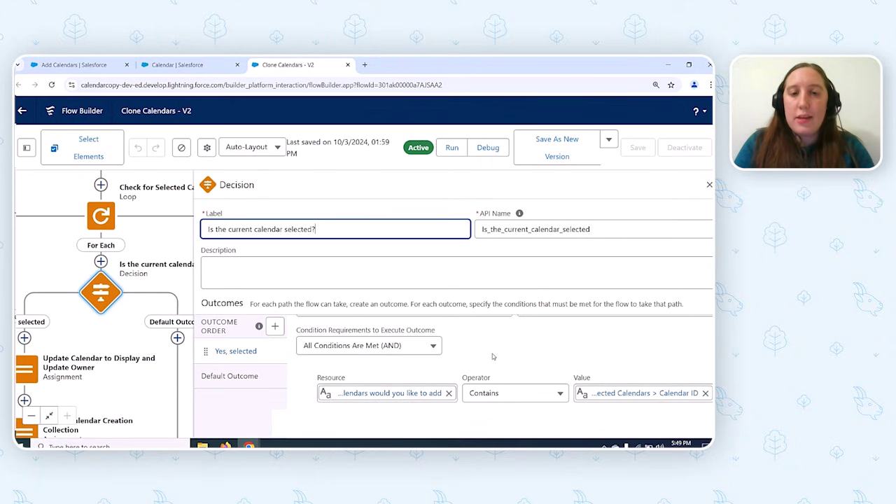
{"action": "left_click", "coordinate": [709, 185]}
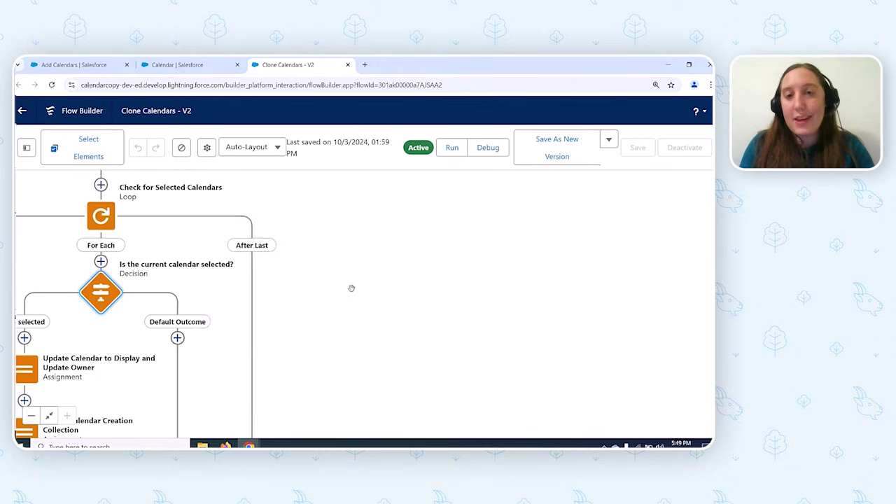
{"action": "left_click_drag", "start_coordinate": [351, 288], "coordinate": [424, 262]}
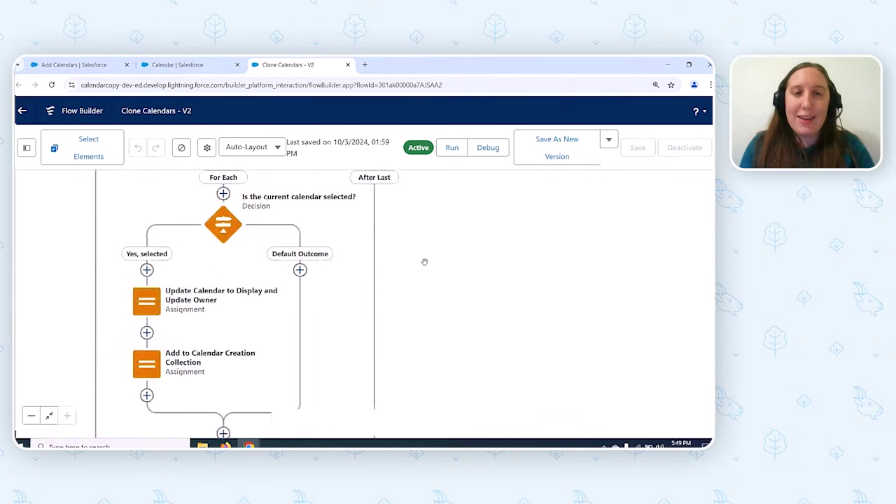
{"action": "left_click", "coordinate": [168, 280]}
{"action": "left_click", "coordinate": [168, 280]}
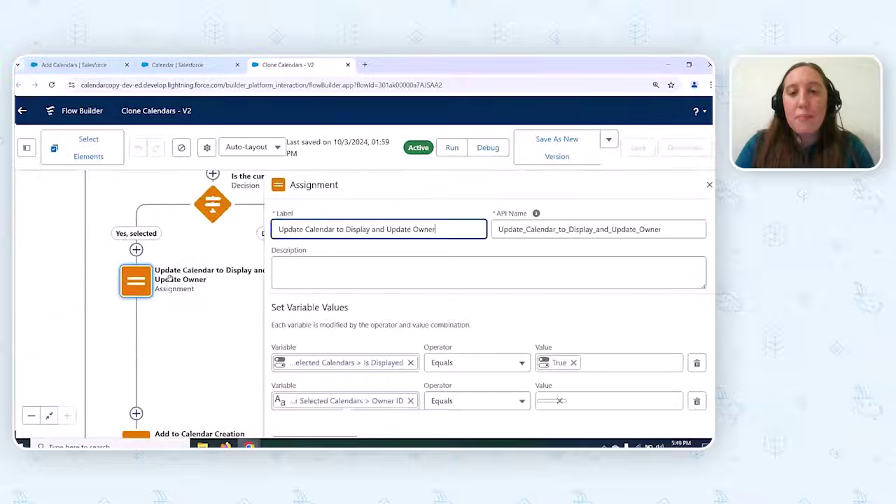
{"action": "scroll", "coordinate": [433, 284], "scroll_direction": "down", "scroll_amount": 1}
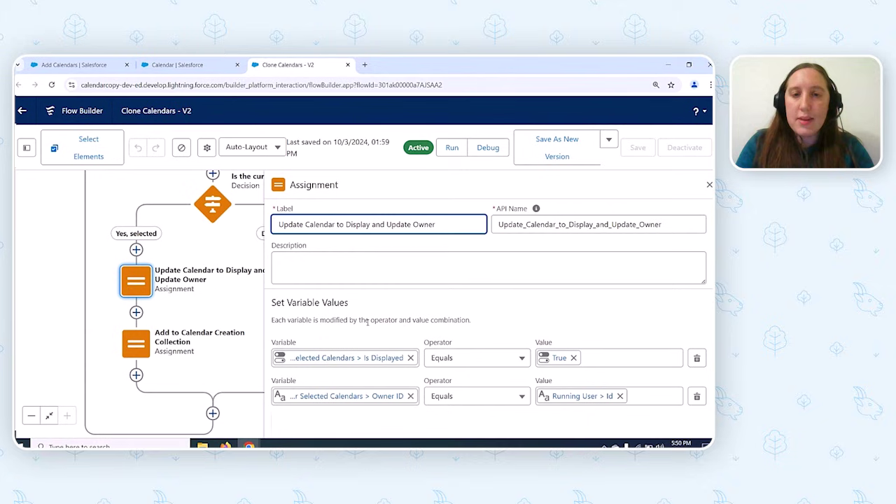
{"action": "left_click", "coordinate": [139, 347]}
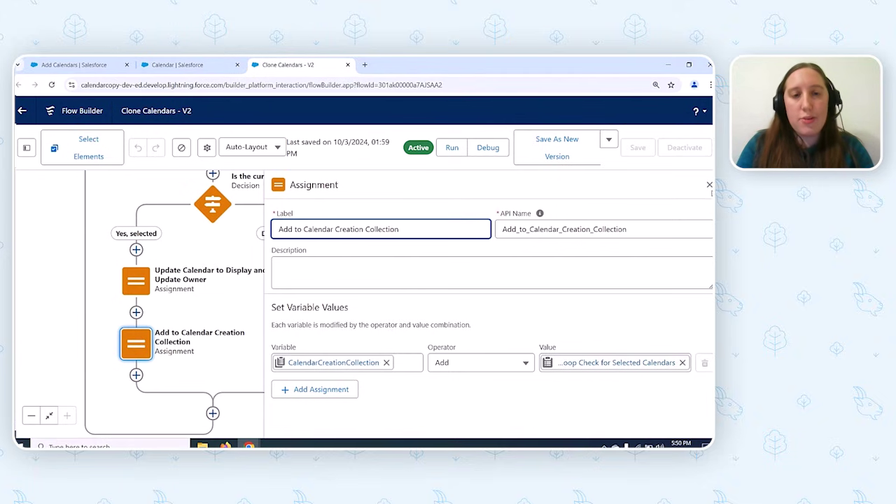
{"action": "left_click", "coordinate": [709, 185]}
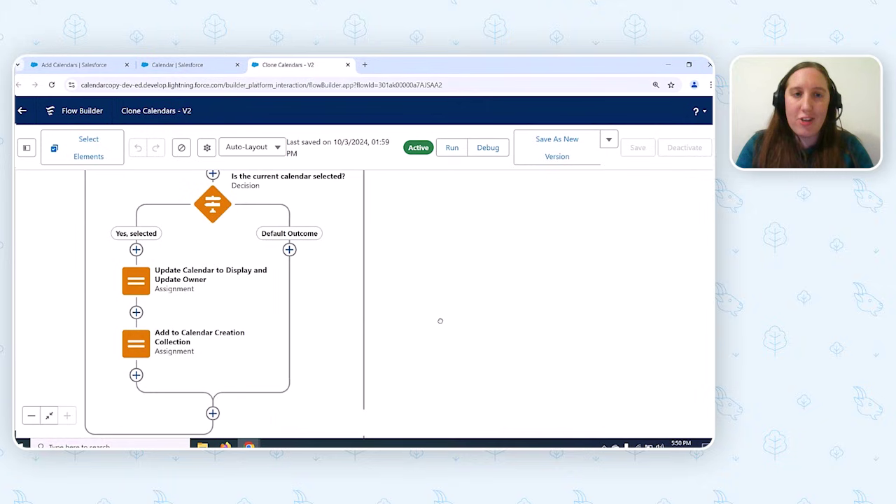
- Pan the canvas to show Get Current Calendars and the Look for Duplicate Names loop with its nested loop
{"action": "scroll", "coordinate": [440, 320], "scroll_direction": "down", "scroll_amount": 3}
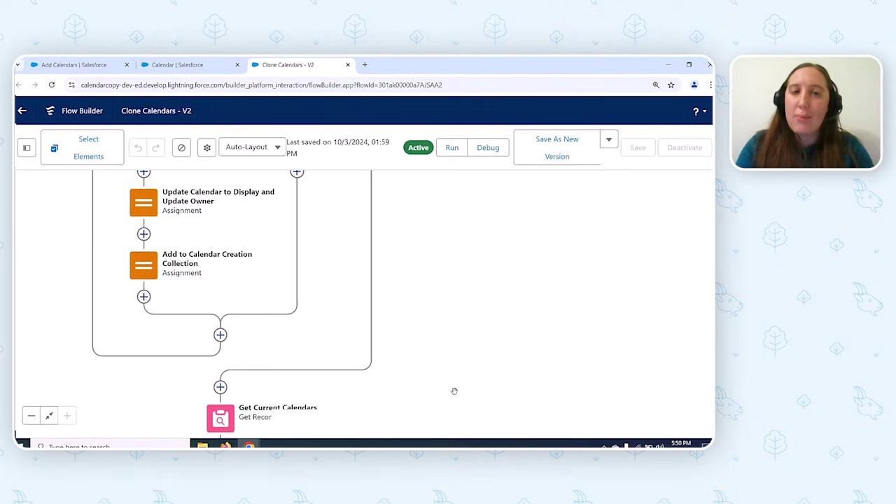
{"action": "left_click_drag", "start_coordinate": [454, 390], "coordinate": [452, 240]}
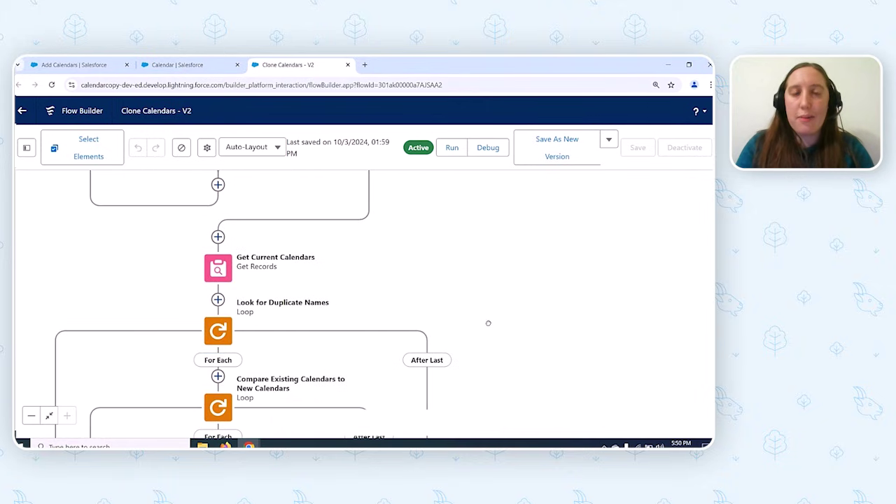
{"action": "left_click_drag", "start_coordinate": [487, 319], "coordinate": [513, 282]}
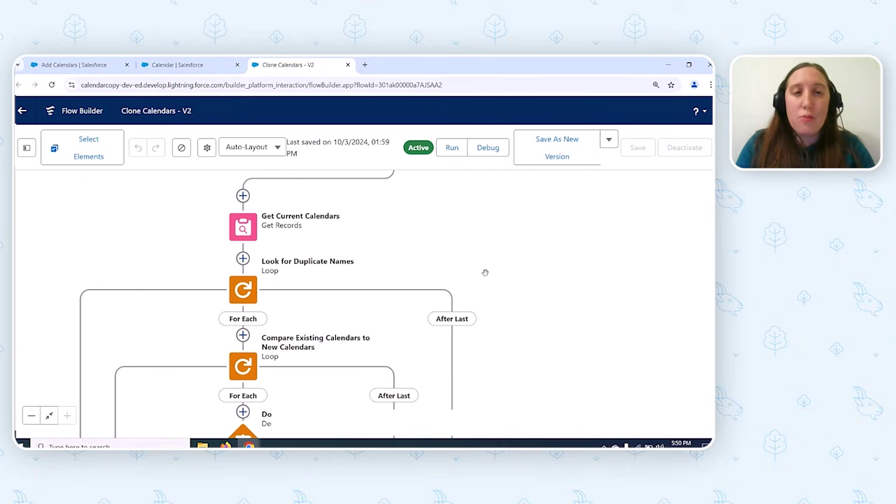
{"action": "left_click", "coordinate": [250, 235]}
{"action": "double_click", "coordinate": [250, 236]}
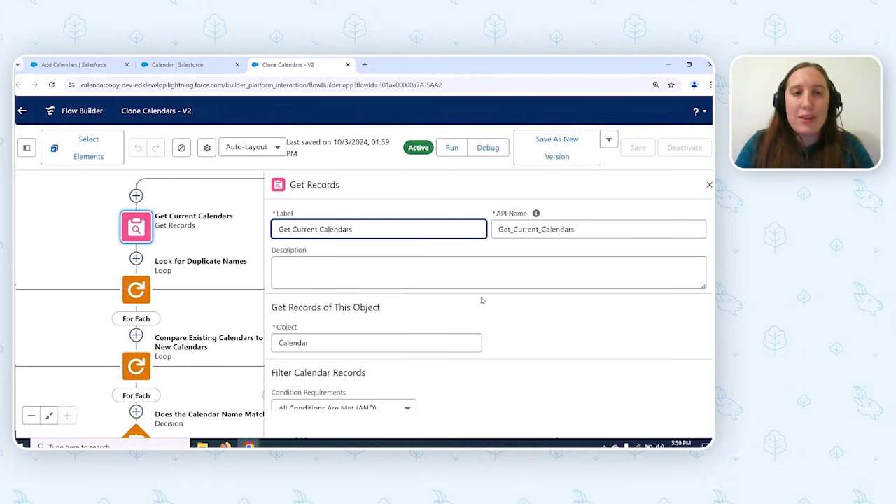
{"action": "scroll", "coordinate": [481, 300], "scroll_direction": "down", "scroll_amount": 3}
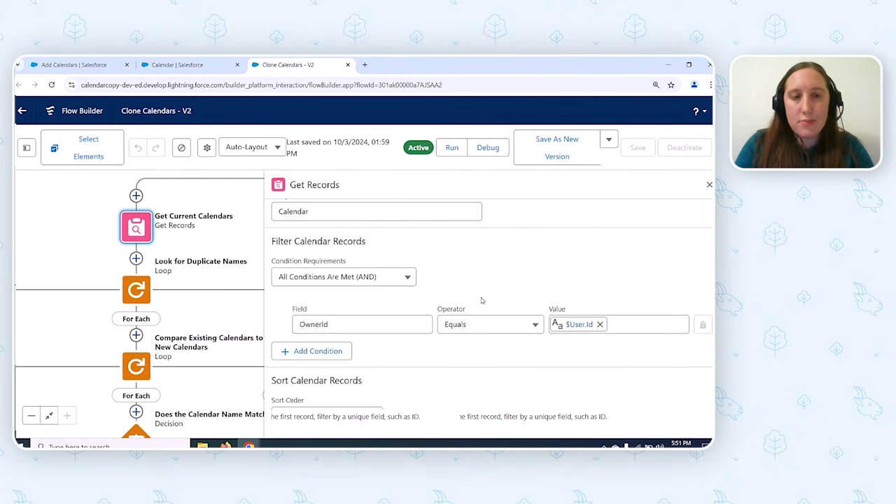
{"action": "scroll", "coordinate": [481, 300], "scroll_direction": "down", "scroll_amount": 3}
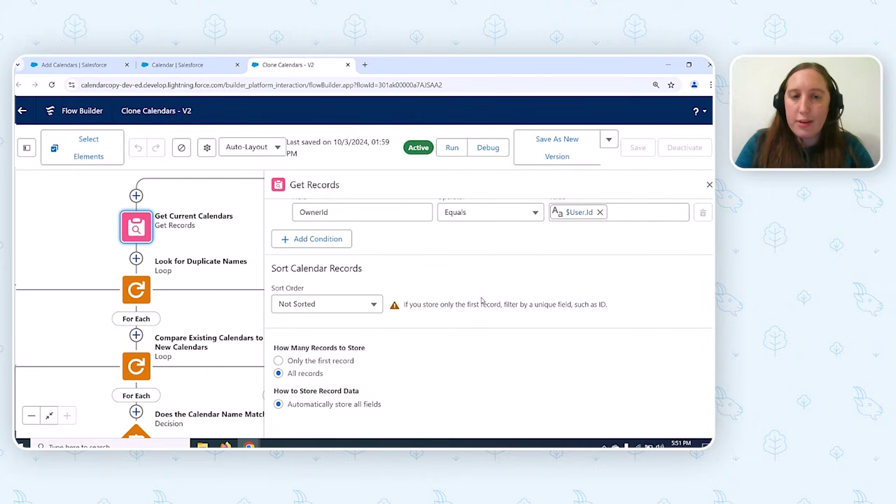
{"action": "left_click", "coordinate": [709, 185]}
{"action": "left_click_drag", "start_coordinate": [432, 288], "coordinate": [512, 230]}
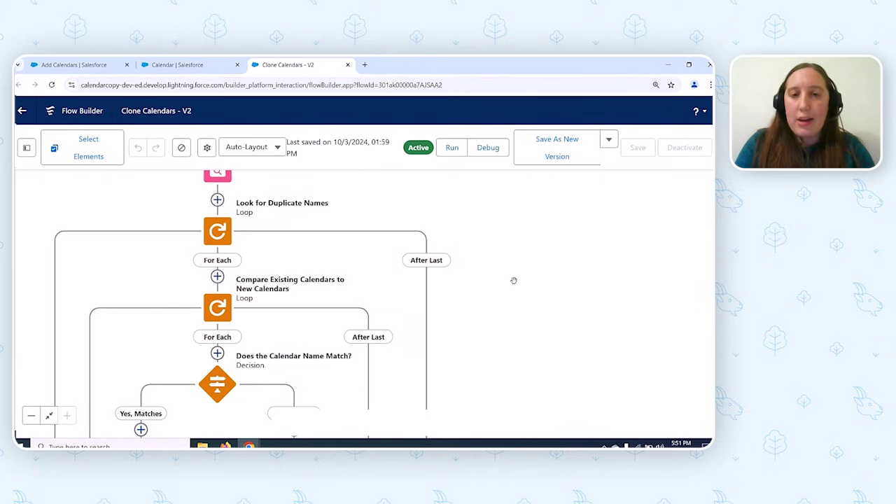
{"action": "left_click_drag", "start_coordinate": [513, 280], "coordinate": [542, 257]}
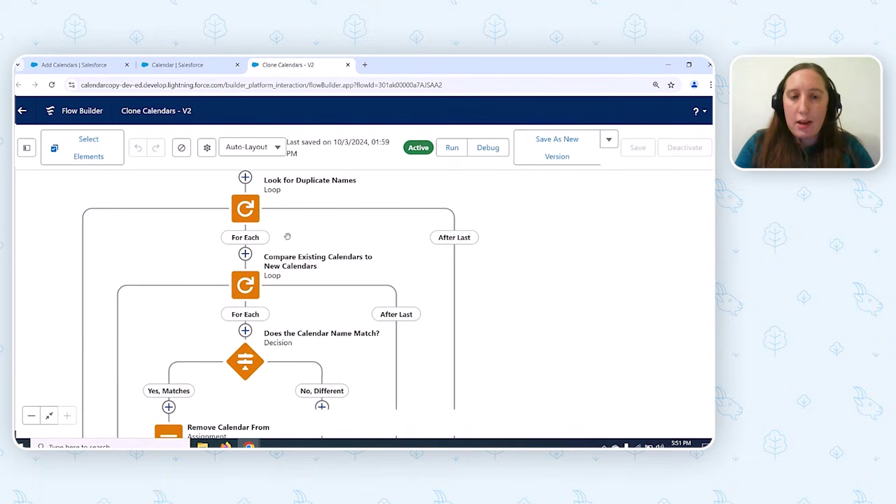
- Inspect the Look for Duplicate Names loop, then the Compare Existing Calendars to New Calendars loop over CalendarCreationCollection
{"action": "left_click", "coordinate": [245, 209]}
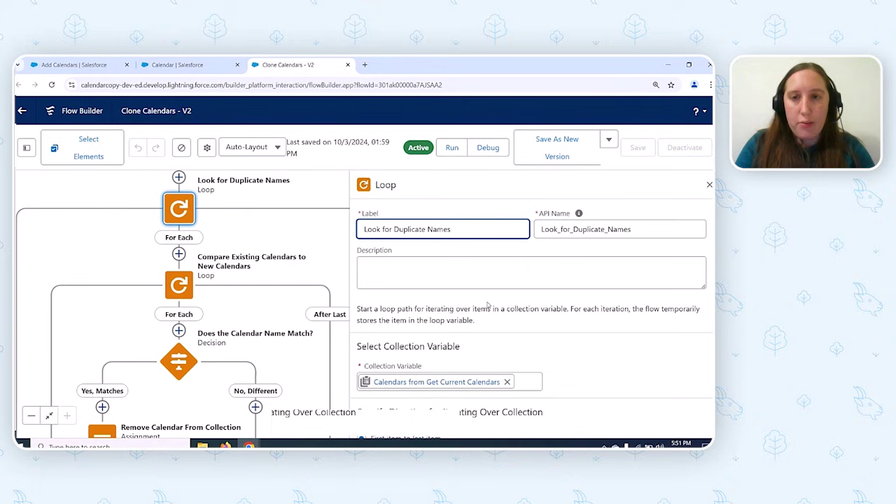
{"action": "scroll", "coordinate": [488, 305], "scroll_direction": "down", "scroll_amount": 2}
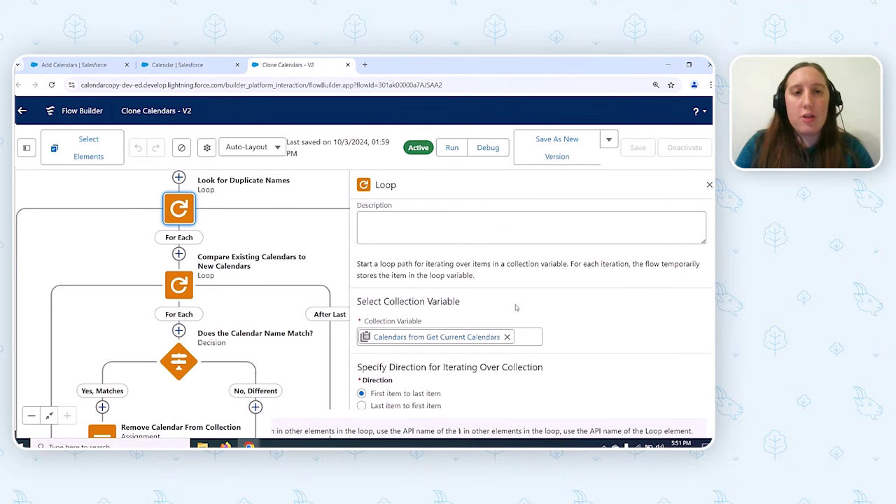
{"action": "left_click", "coordinate": [177, 289]}
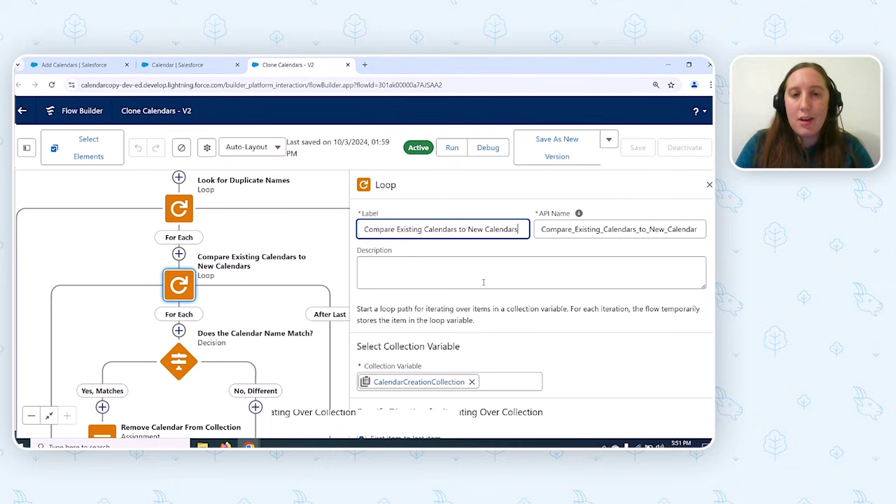
{"action": "left_click_drag", "start_coordinate": [261, 315], "coordinate": [256, 248]}
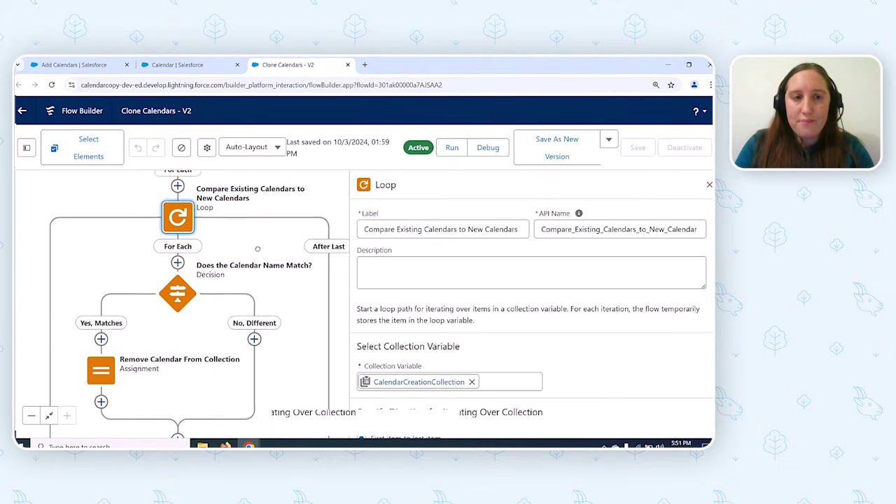
- Check the Does the Calendar Name Match? condition, then view the Remove Calendar From Collection assignment
{"action": "left_click", "coordinate": [177, 293]}
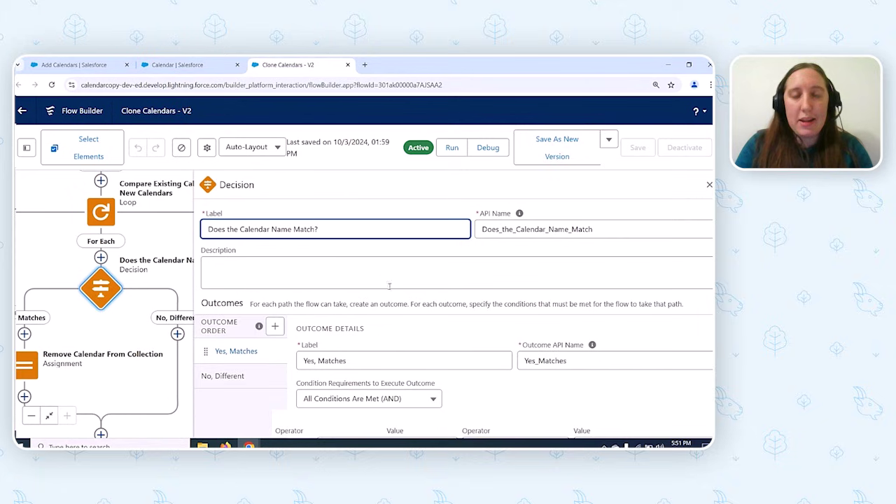
{"action": "left_click", "coordinate": [491, 385]}
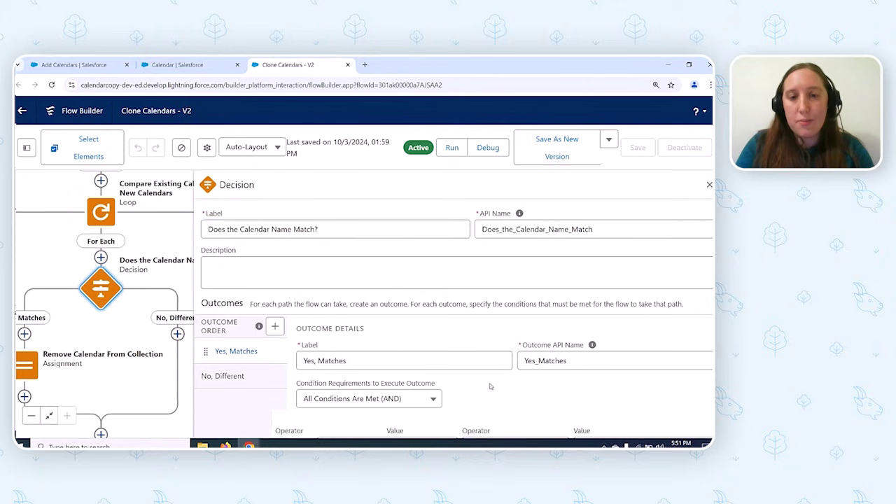
{"action": "scroll", "coordinate": [491, 386], "scroll_direction": "down", "scroll_amount": 1}
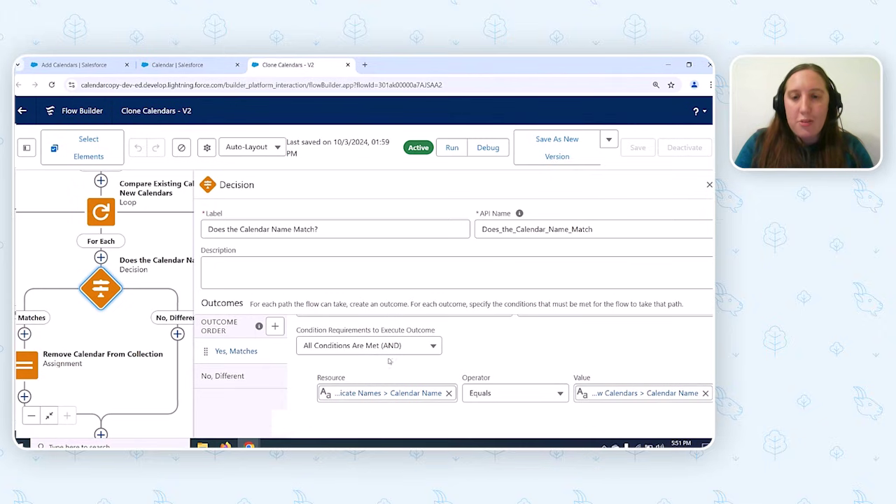
{"action": "left_click", "coordinate": [35, 371]}
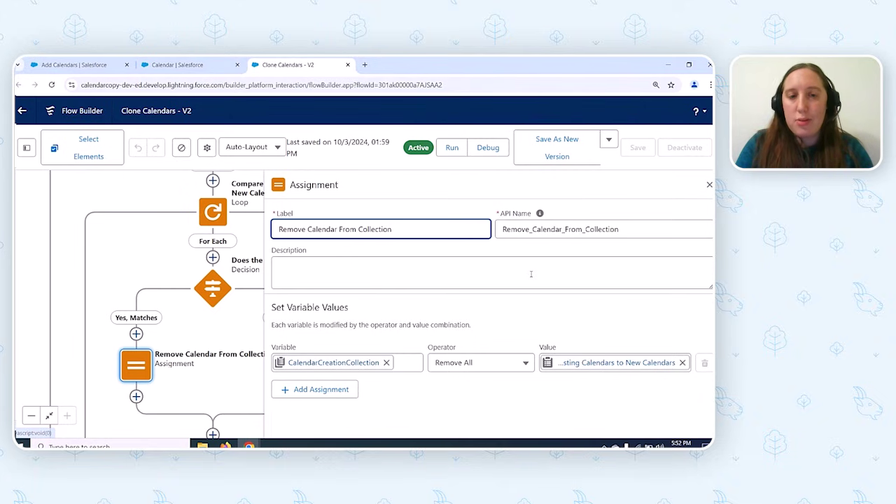
- Close the assignment panel and pan down to Create Calendars, Success and End
{"action": "left_click", "coordinate": [709, 183]}
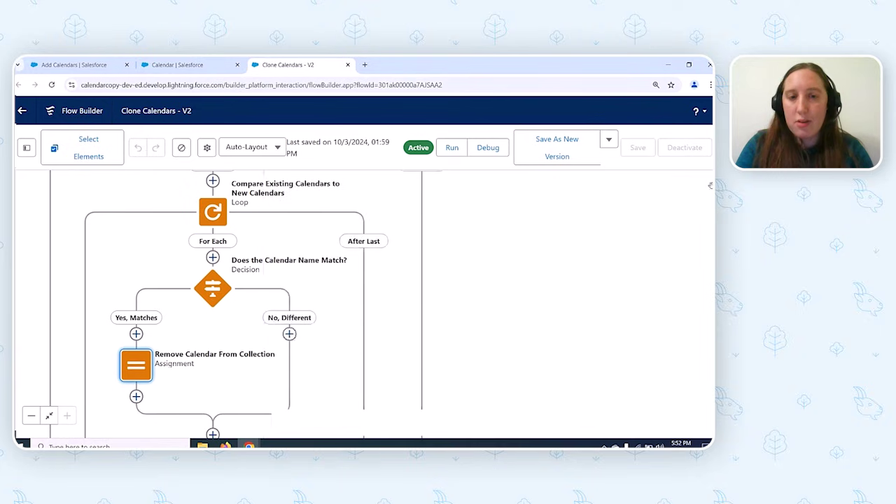
{"action": "left_click_drag", "start_coordinate": [430, 320], "coordinate": [436, 240]}
{"action": "left_click_drag", "start_coordinate": [473, 346], "coordinate": [484, 228]}
{"action": "left_click_drag", "start_coordinate": [486, 302], "coordinate": [482, 236]}
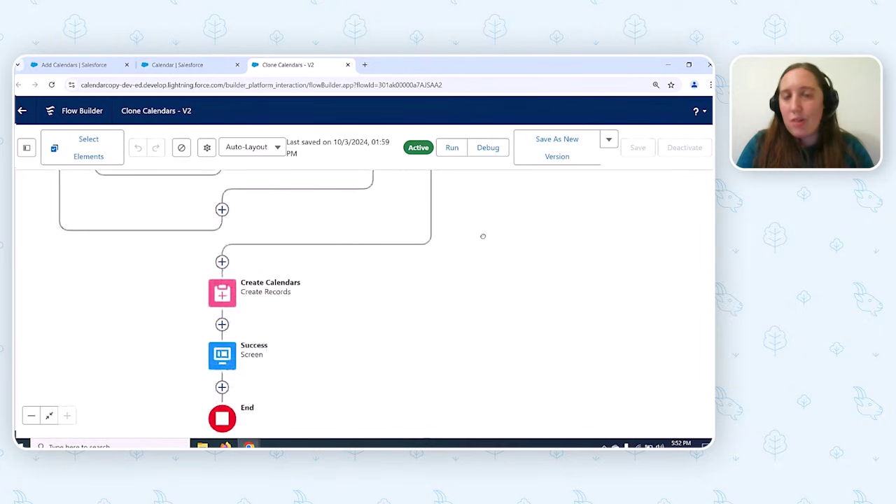
- Review Create Calendars creating multiple records from CalendarCreationCollection, then open the Success screen
{"action": "left_click", "coordinate": [218, 297]}
{"action": "left_click", "coordinate": [234, 424]}
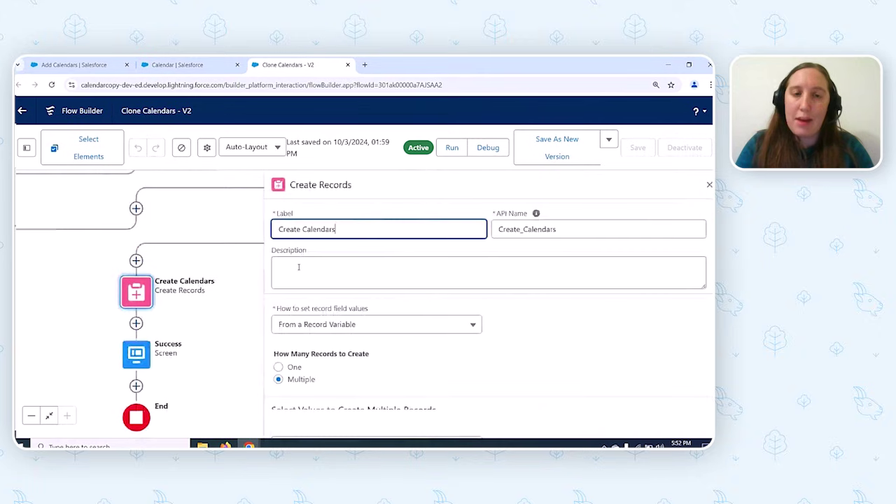
{"action": "scroll", "coordinate": [423, 352], "scroll_direction": "down", "scroll_amount": 1}
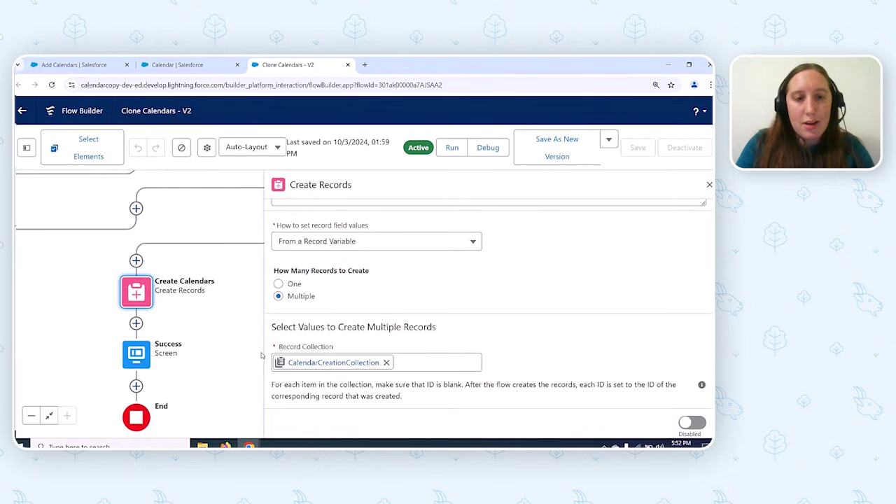
{"action": "left_click", "coordinate": [137, 355]}
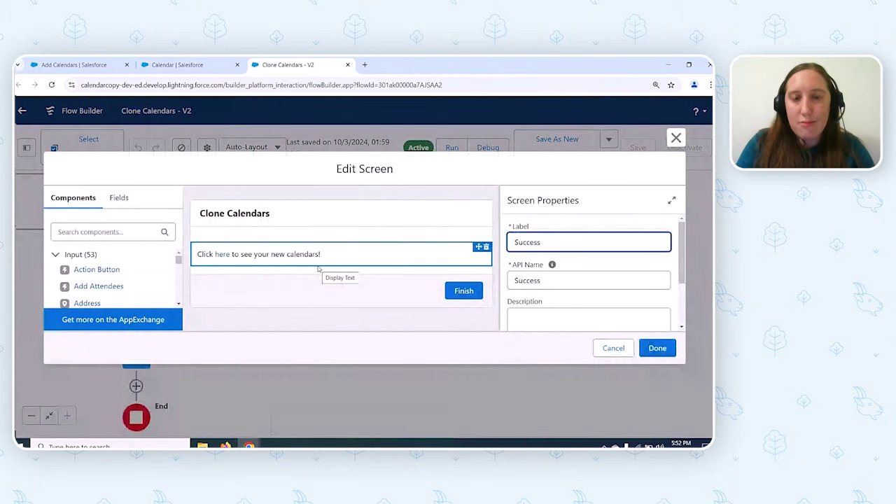
- Verify the success message's 'here' link targets {!FinalURL}, then close Edit Screen unchanged
{"action": "left_click", "coordinate": [371, 250]}
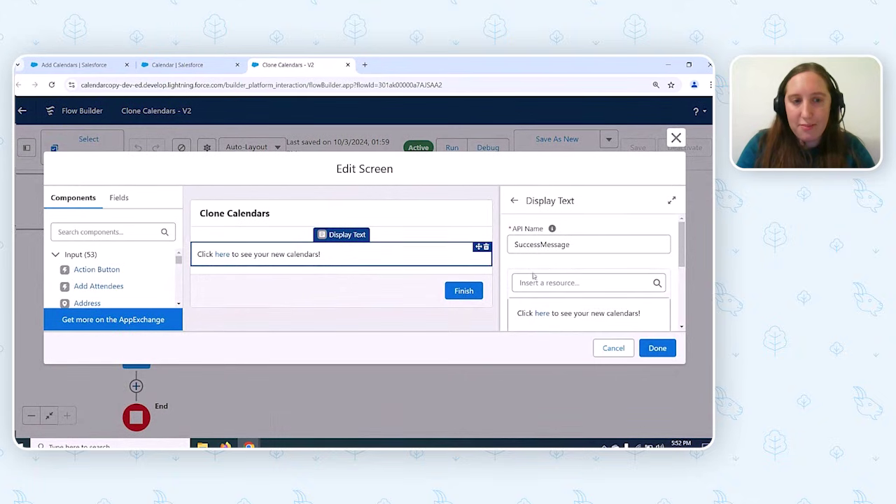
{"action": "scroll", "coordinate": [534, 276], "scroll_direction": "down", "scroll_amount": 2}
{"action": "scroll", "coordinate": [534, 278], "scroll_direction": "down", "scroll_amount": 1}
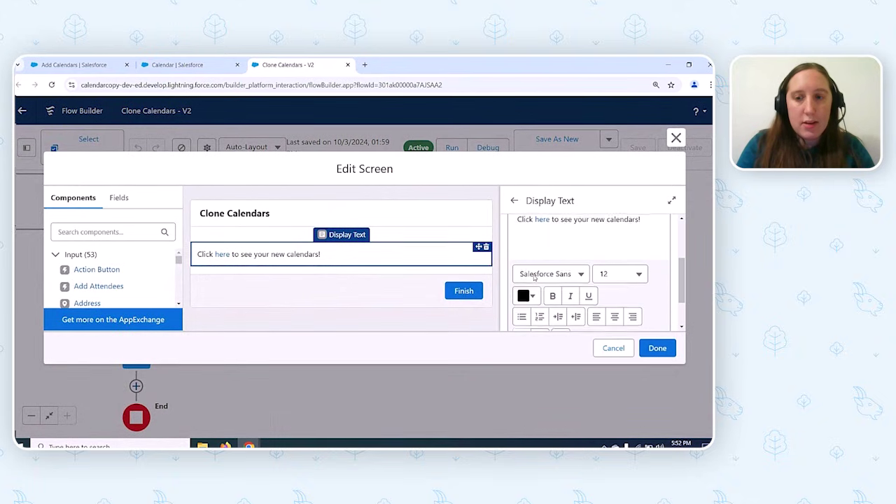
{"action": "scroll", "coordinate": [541, 220], "scroll_direction": "up", "scroll_amount": 2}
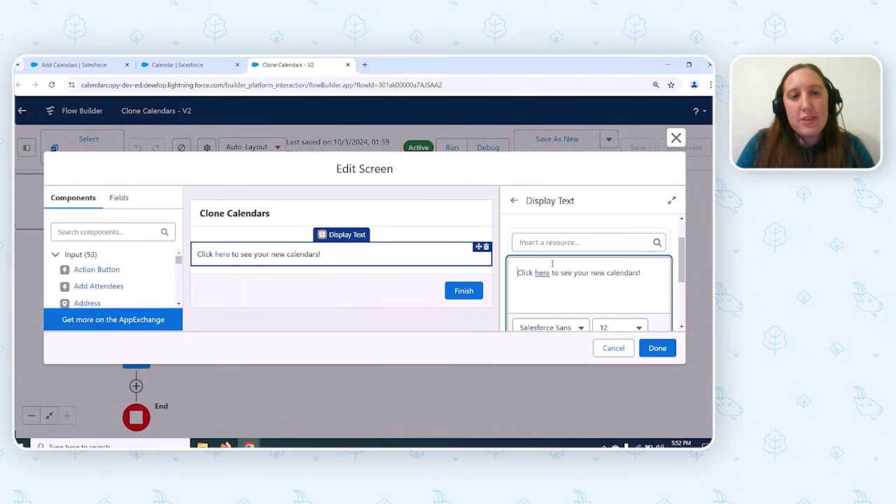
{"action": "scroll", "coordinate": [543, 275], "scroll_direction": "down", "scroll_amount": 3}
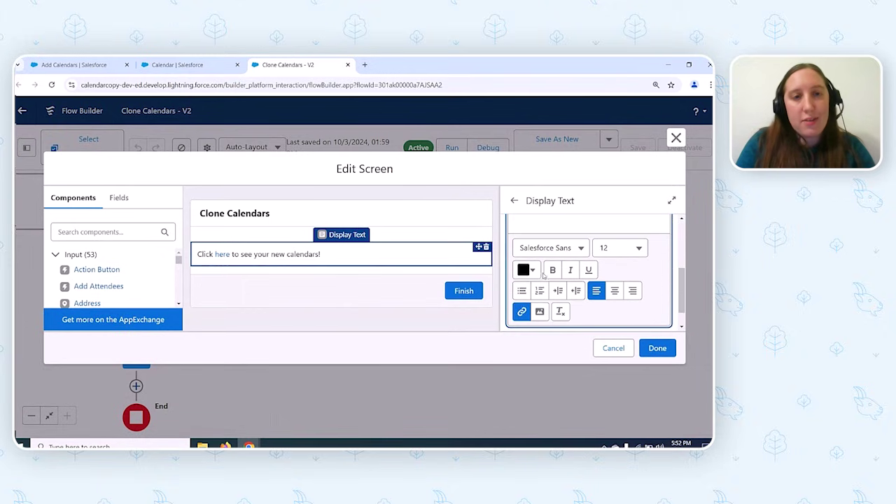
{"action": "left_click", "coordinate": [523, 312]}
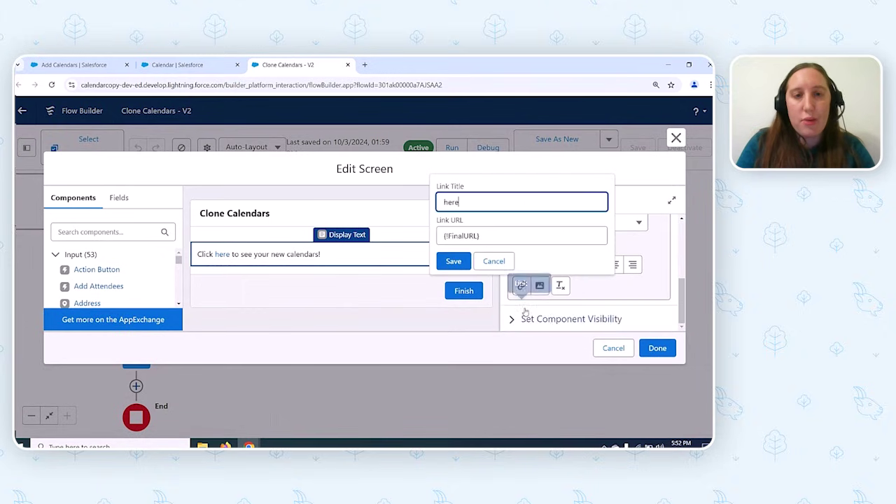
{"action": "left_click", "coordinate": [521, 233]}
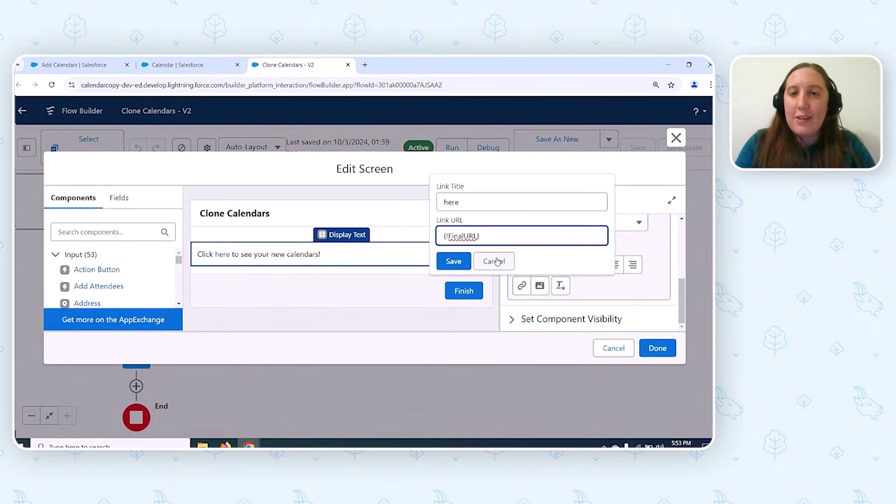
{"action": "left_click", "coordinate": [495, 261]}
{"action": "left_click", "coordinate": [676, 138]}
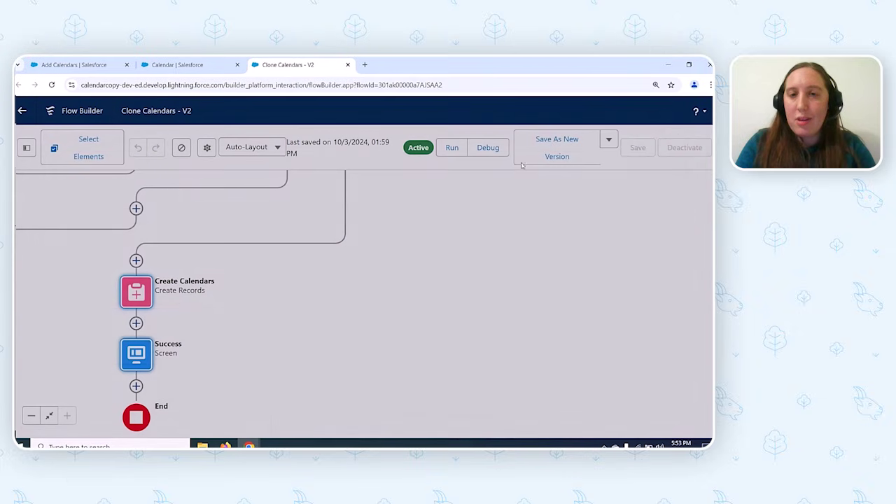
- Review the FinalURL formula's calendar link, then compare it with the Salesforce November 2024 month view
{"action": "left_click", "coordinate": [27, 147]}
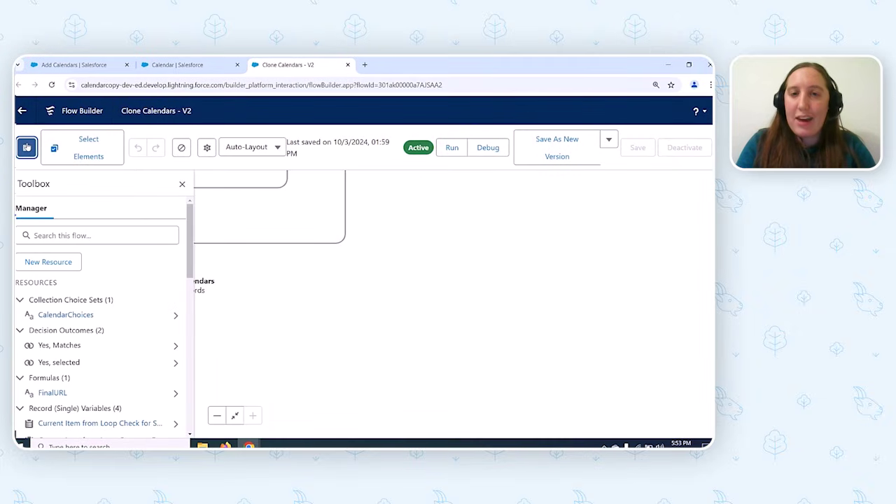
{"action": "left_click", "coordinate": [53, 394]}
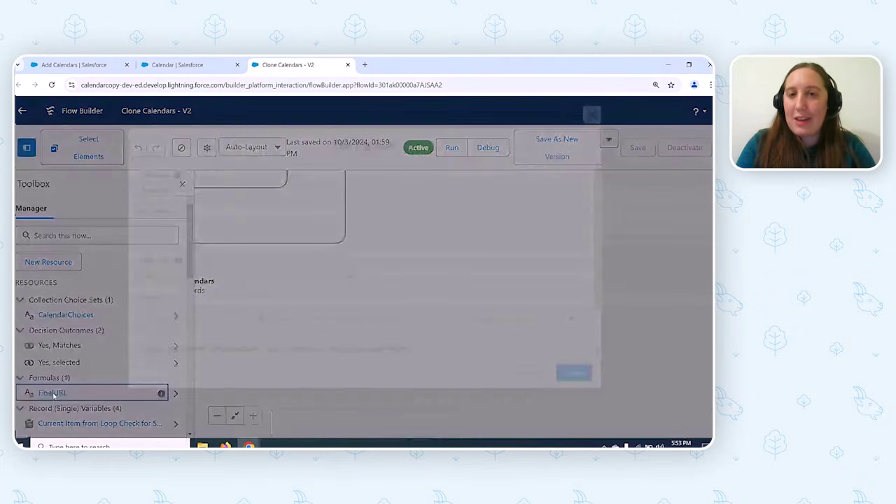
{"action": "scroll", "coordinate": [409, 298], "scroll_direction": "down", "scroll_amount": 2}
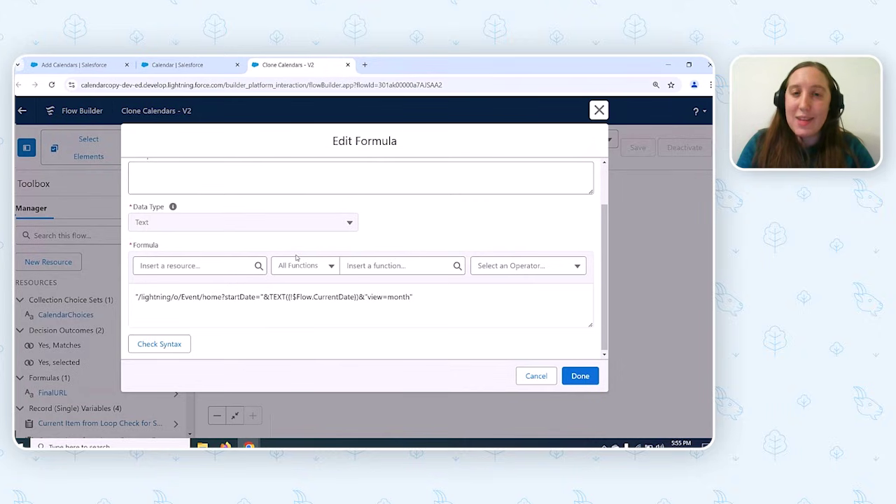
{"action": "left_click", "coordinate": [182, 65]}
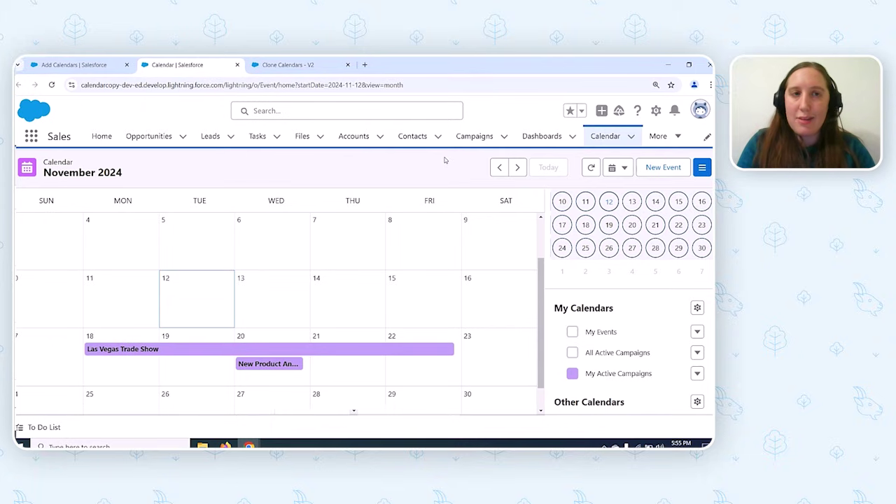
- Switch the Salesforce calendar to week view for November 17–23
{"action": "left_click", "coordinate": [616, 167]}
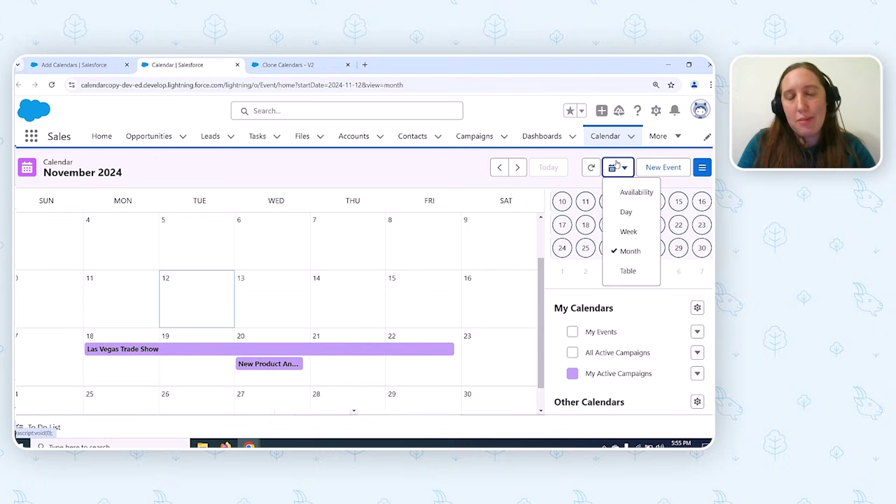
{"action": "left_click", "coordinate": [629, 231]}
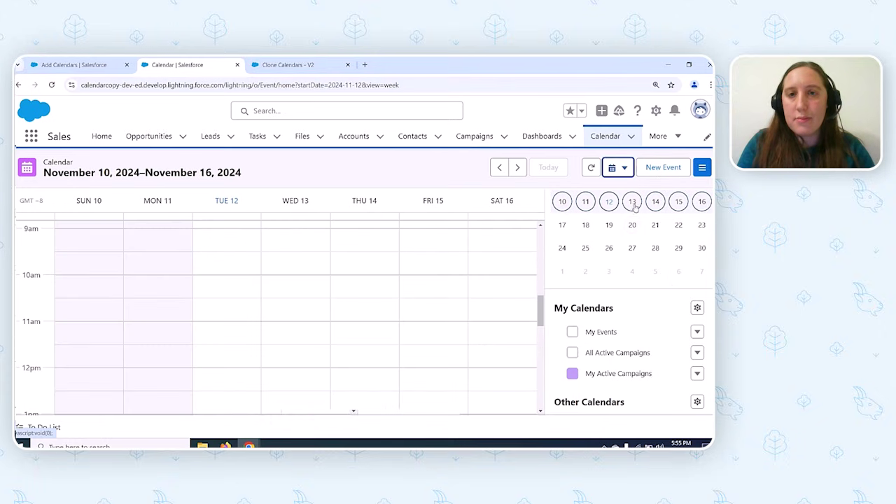
{"action": "left_click", "coordinate": [621, 172]}
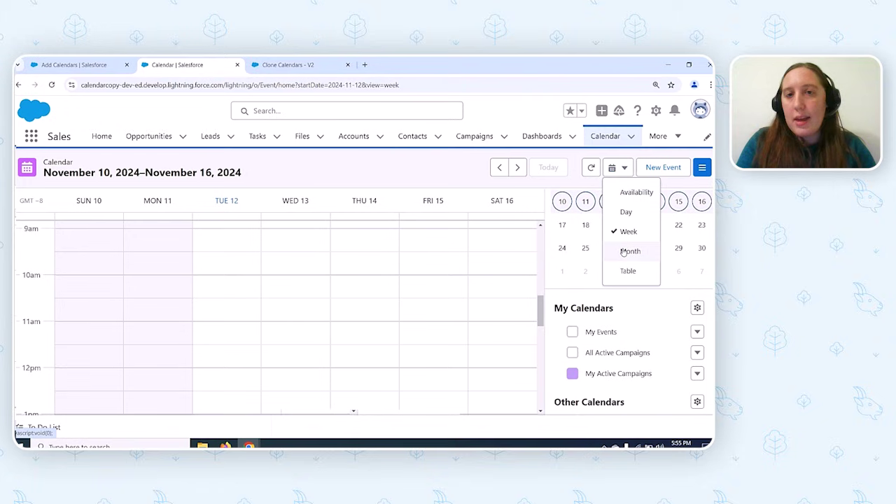
{"action": "left_click", "coordinate": [586, 225]}
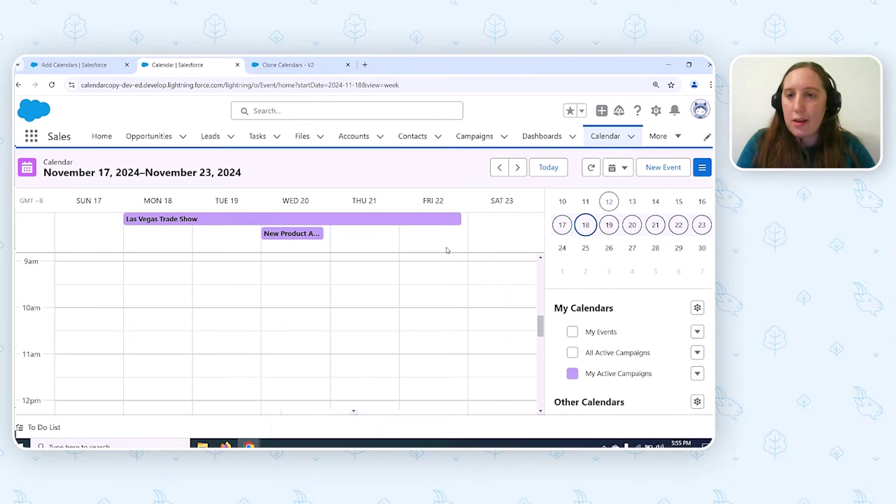
- Put the calendar back in month view and return to the FinalURL formula in Flow Builder
{"action": "left_click", "coordinate": [617, 168]}
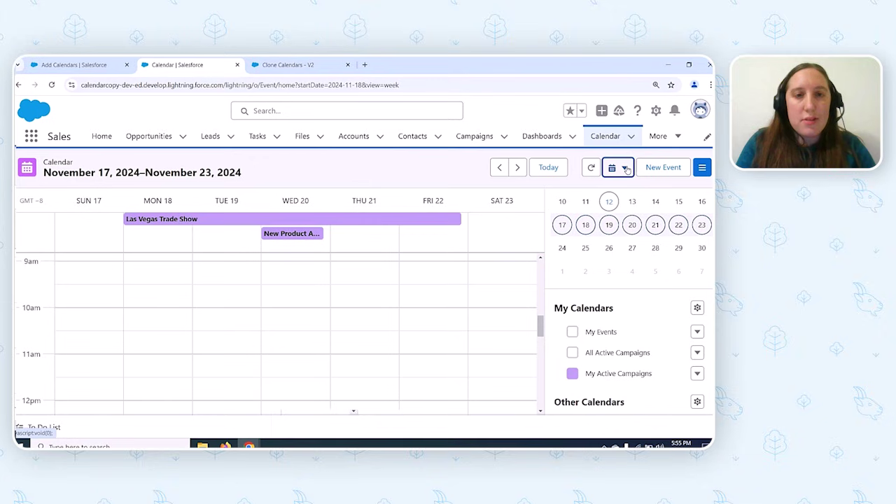
{"action": "left_click", "coordinate": [621, 252]}
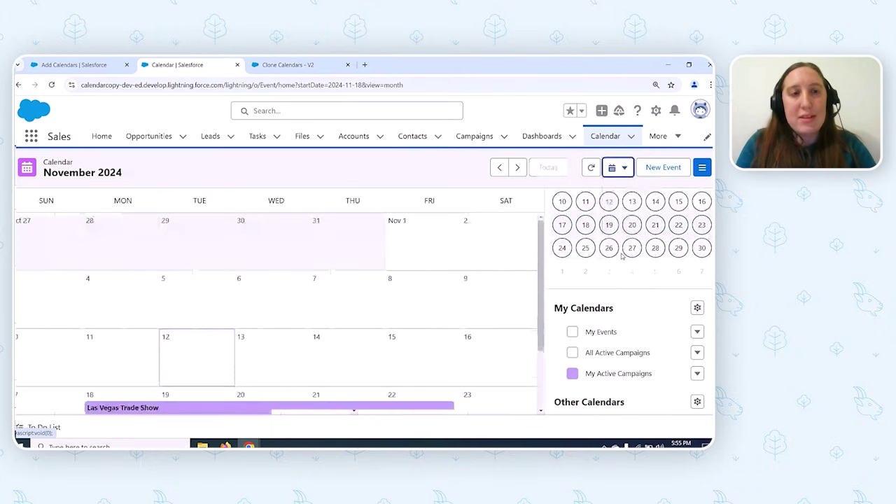
{"action": "scroll", "coordinate": [475, 316], "scroll_direction": "down", "scroll_amount": 2}
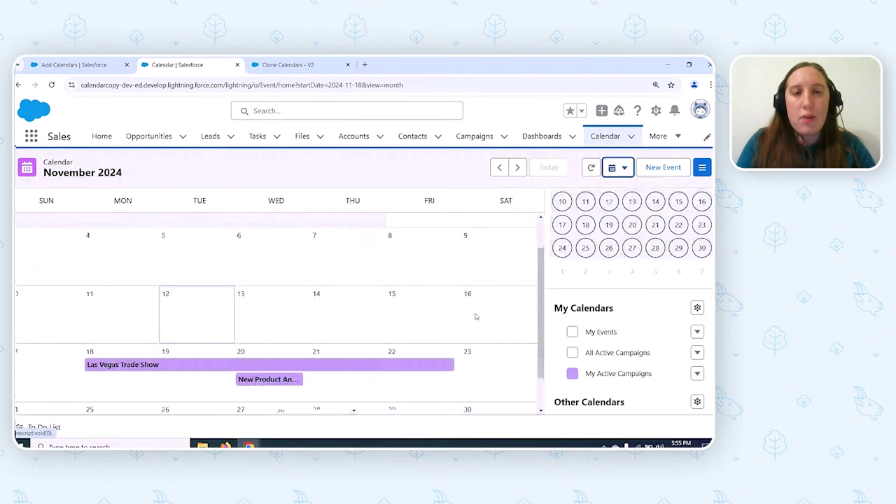
{"action": "scroll", "coordinate": [475, 316], "scroll_direction": "down", "scroll_amount": 1}
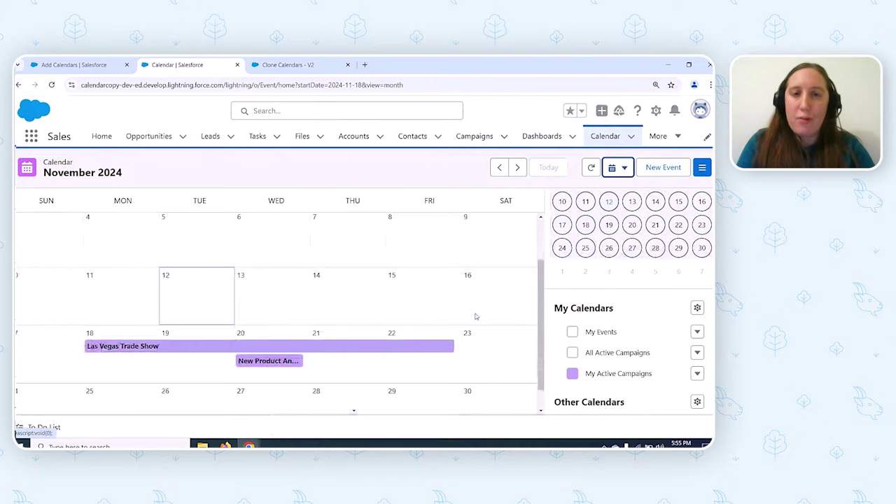
{"action": "key", "text": "ctrl+Tab"}
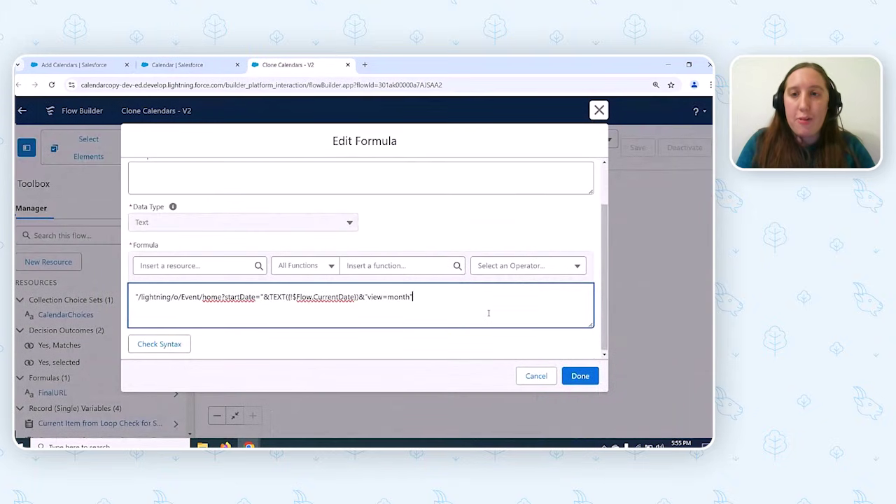
{"action": "scroll", "coordinate": [257, 189], "scroll_direction": "up", "scroll_amount": 2}
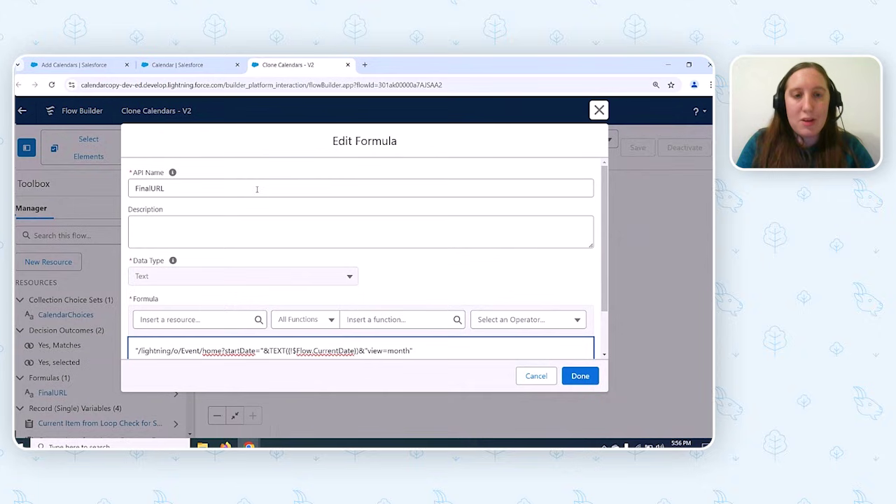
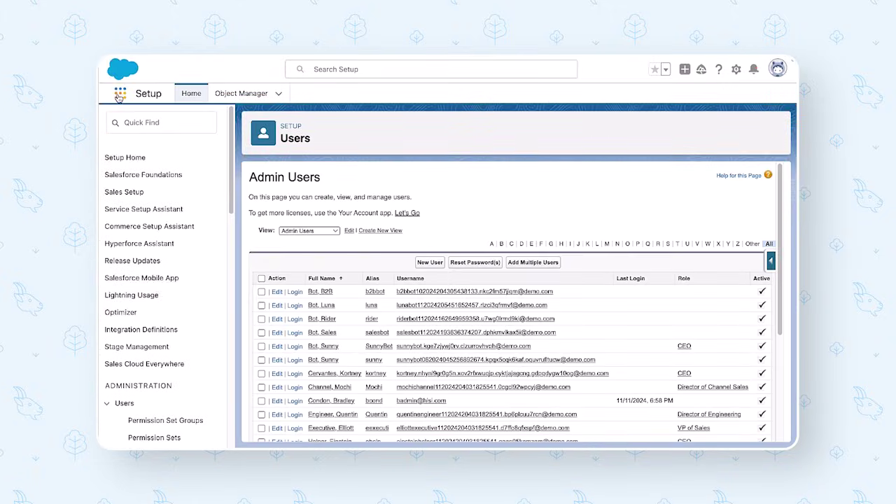
- Switch to the Sales - Console app and open the Einstein assistant chat
{"action": "left_click", "coordinate": [118, 96]}
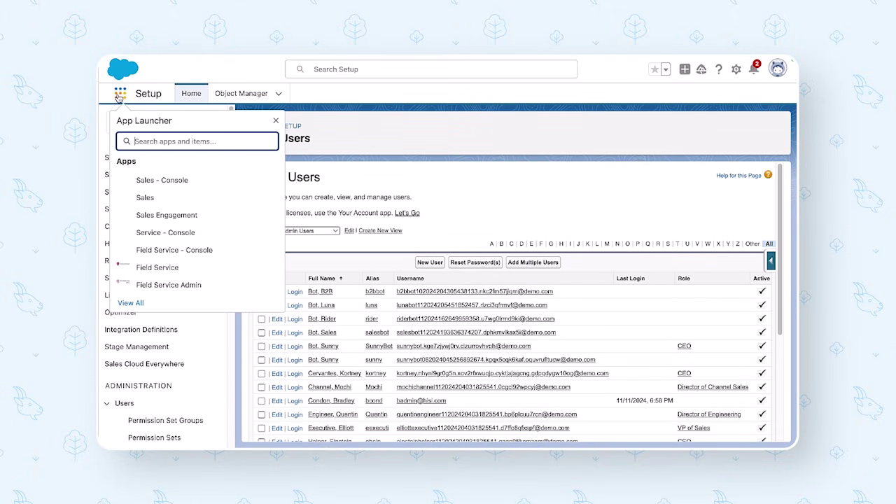
{"action": "left_click", "coordinate": [156, 183]}
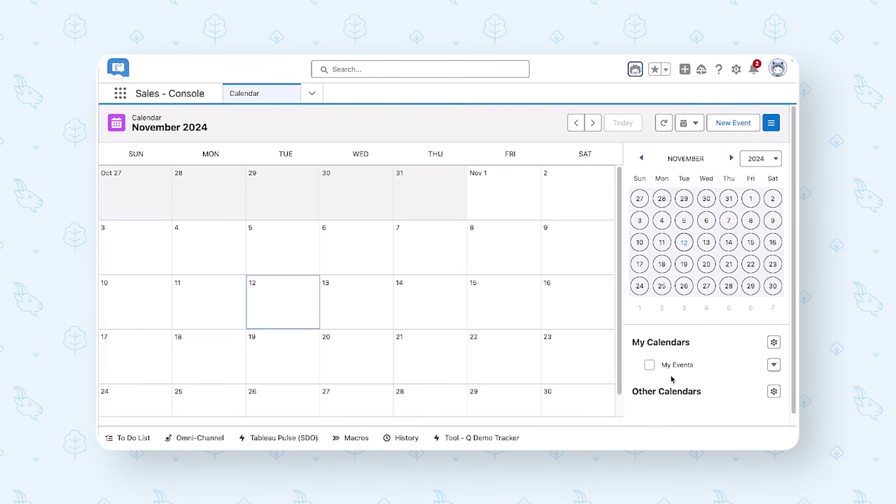
{"action": "left_click", "coordinate": [634, 70]}
- Ask Einstein: 'I'd like to clone a calendar'
{"action": "left_click", "coordinate": [617, 408]}
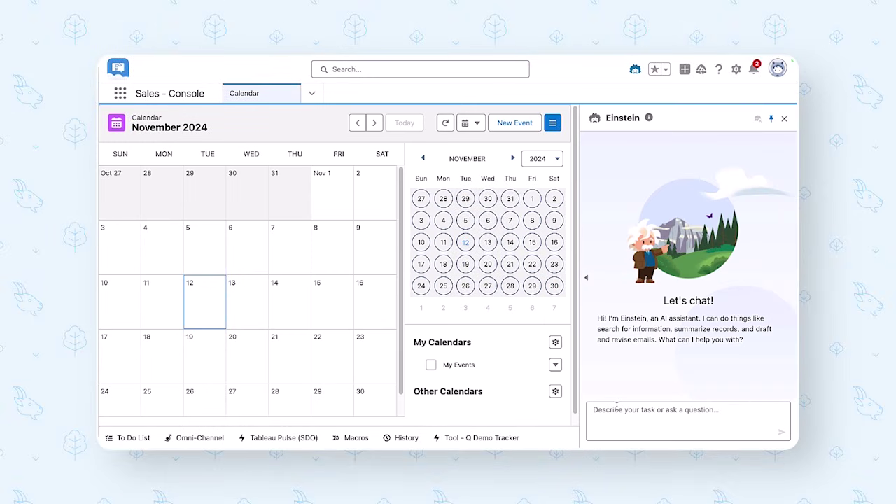
{"action": "type", "text": "I'd lik"}
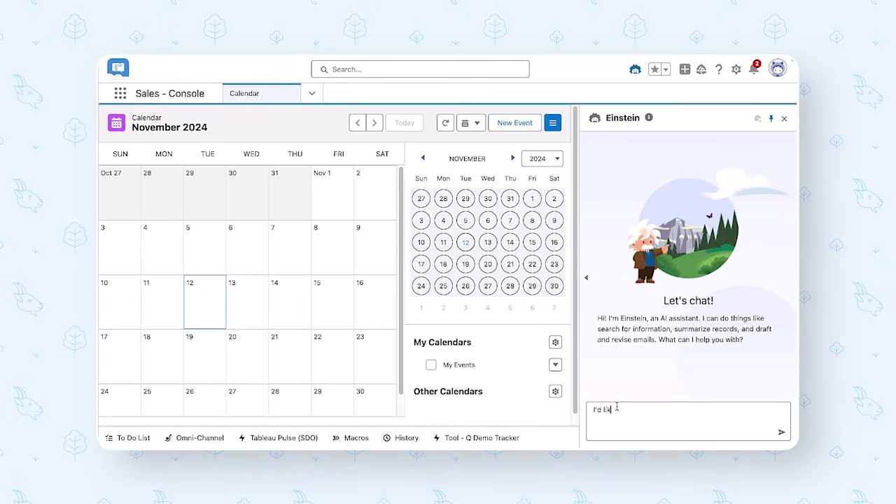
{"action": "type", "text": "e to dlne a"}
{"action": "key", "text": "BackSpace"}
{"action": "key", "text": "BackSpace"}
{"action": "type", "text": "one a calend"}
{"action": "key", "text": "Return"}
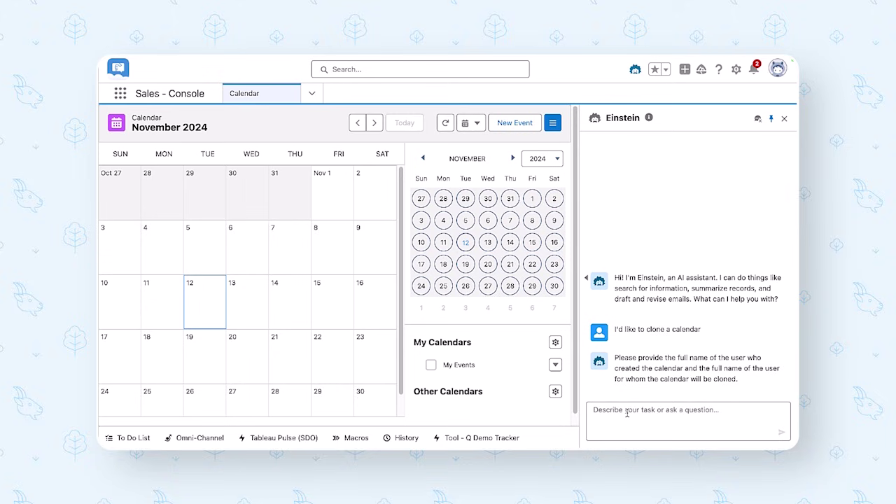
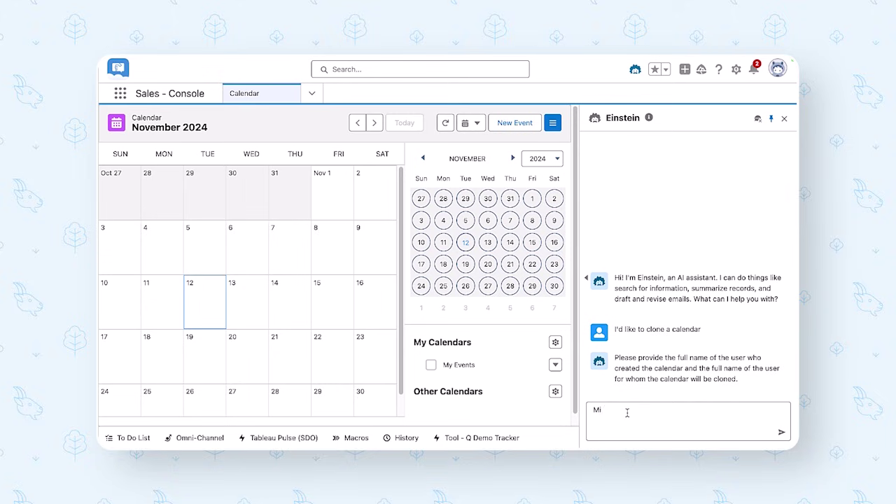
- Reply with the full names of the creating and receiving users, respectively
{"action": "key", "text": "BackSpace"}
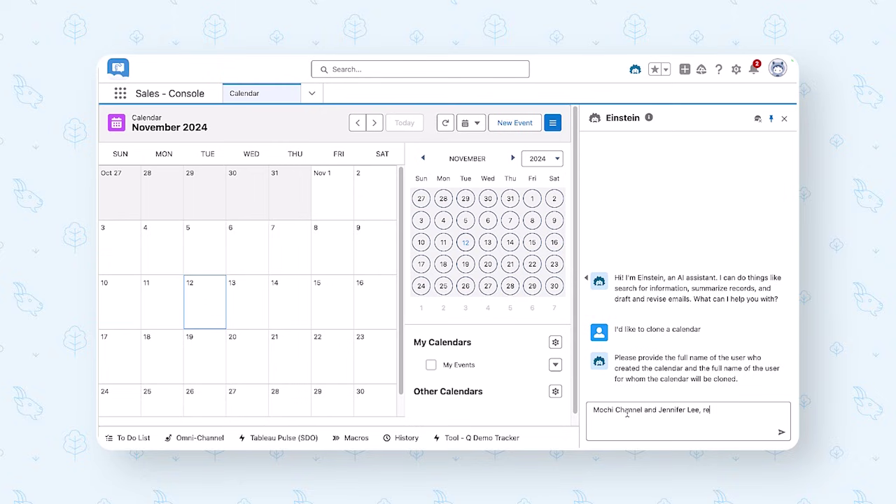
{"action": "key", "text": "Return"}
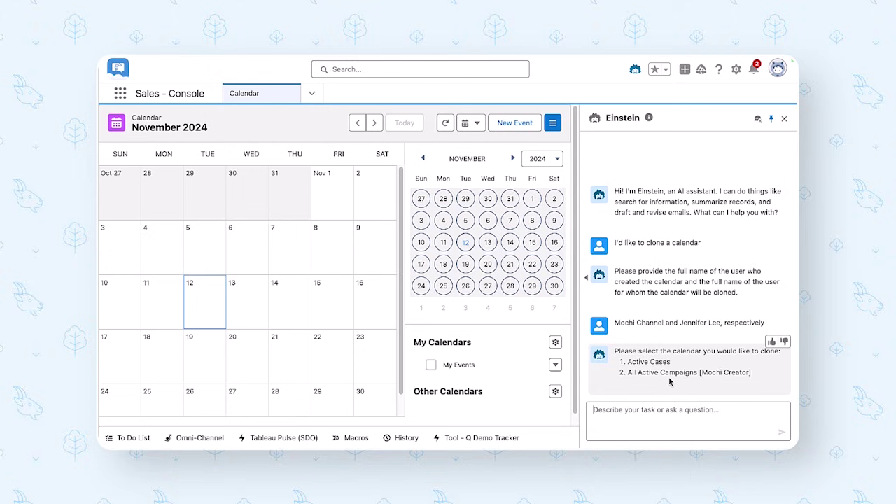
- Choose the All Active Campaigns calendar by pasting its name into the reply
{"action": "left_click_drag", "start_coordinate": [753, 373], "coordinate": [628, 376]}
{"action": "key", "text": "ctrl+c"}
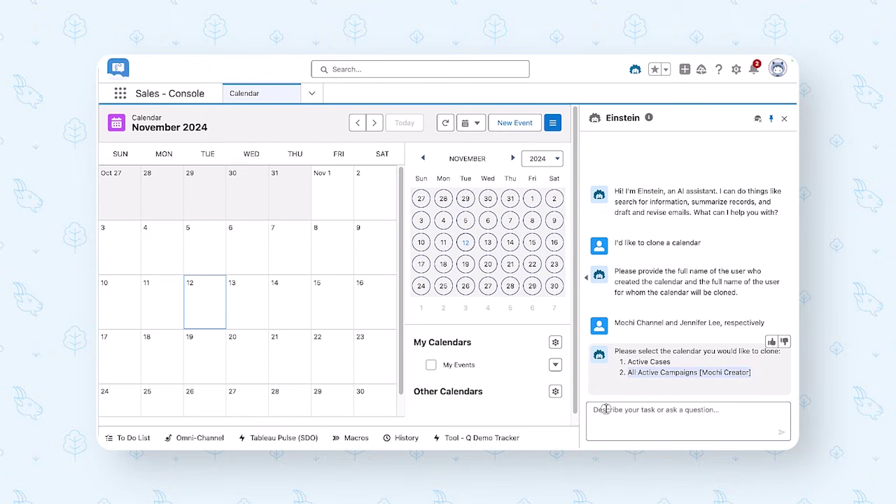
{"action": "left_click", "coordinate": [605, 409]}
{"action": "key", "text": "ctrl+v"}
{"action": "key", "text": "Return"}
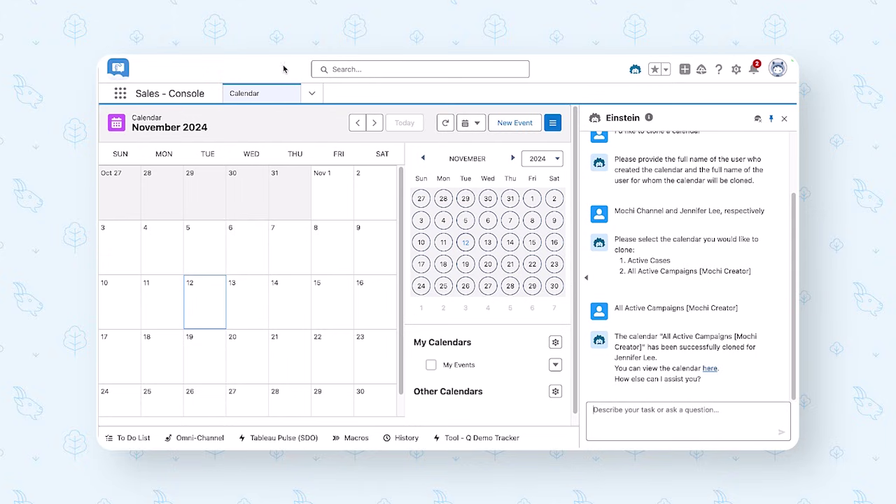
- Reload to show the cloned All Active Campaigns events, then close the Einstein panel
{"action": "mouse_move", "coordinate": [259, 61]}
{"action": "left_click", "coordinate": [149, 104]}
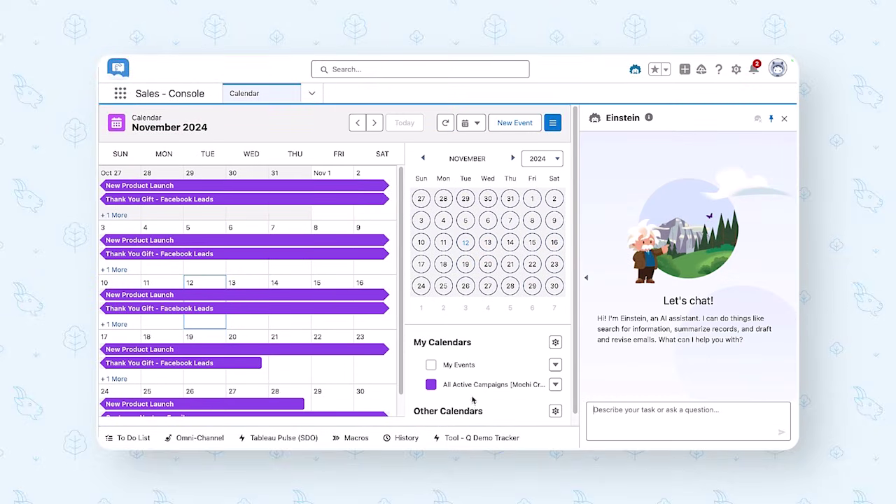
{"action": "left_click", "coordinate": [784, 118]}
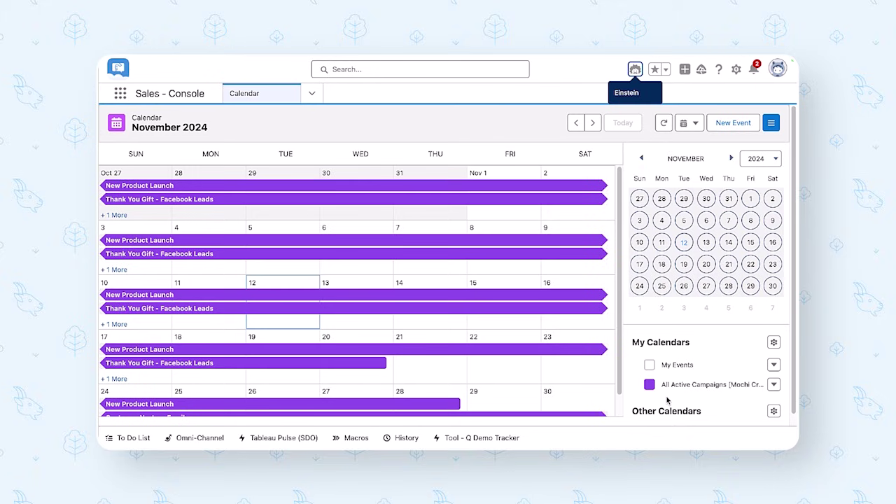
- Open the Calendar Management topic's details in Agent Builder
{"action": "mouse_move", "coordinate": [313, 60]}
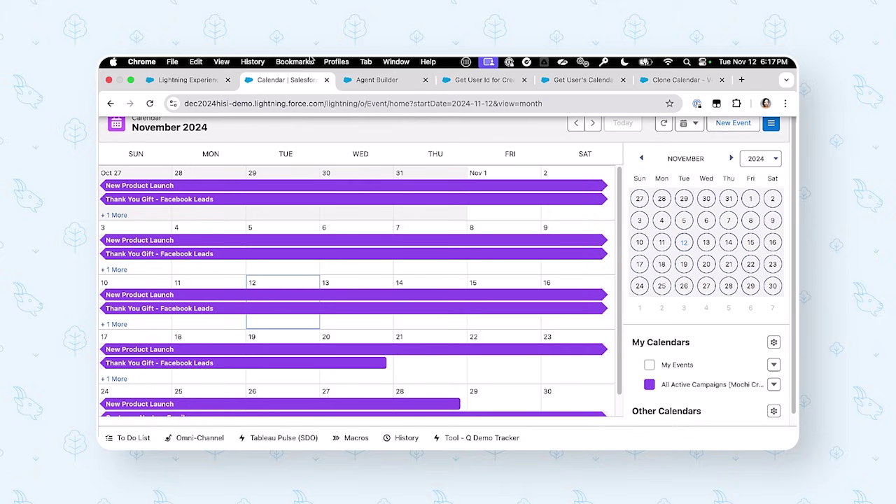
{"action": "left_click", "coordinate": [372, 80]}
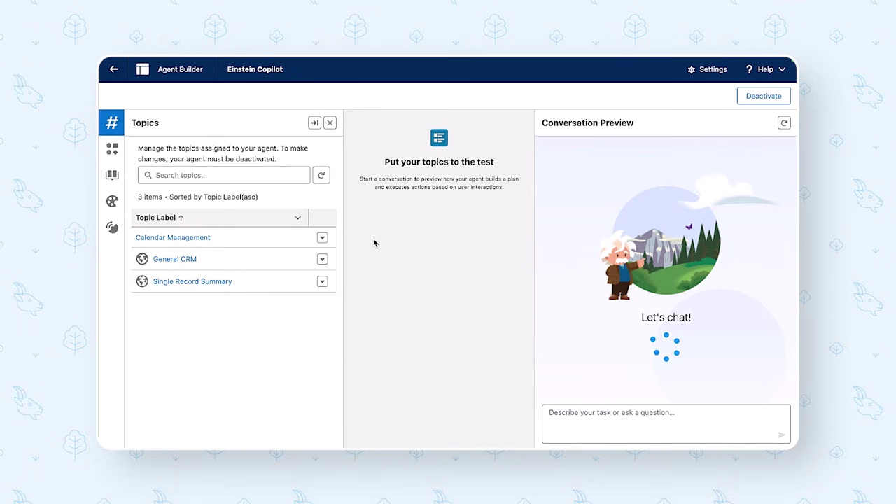
{"action": "left_click", "coordinate": [192, 238]}
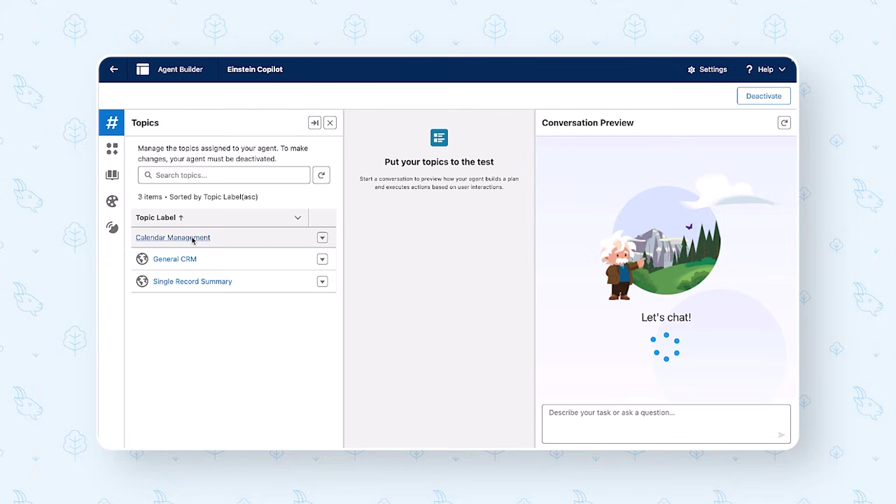
{"action": "left_click", "coordinate": [189, 241]}
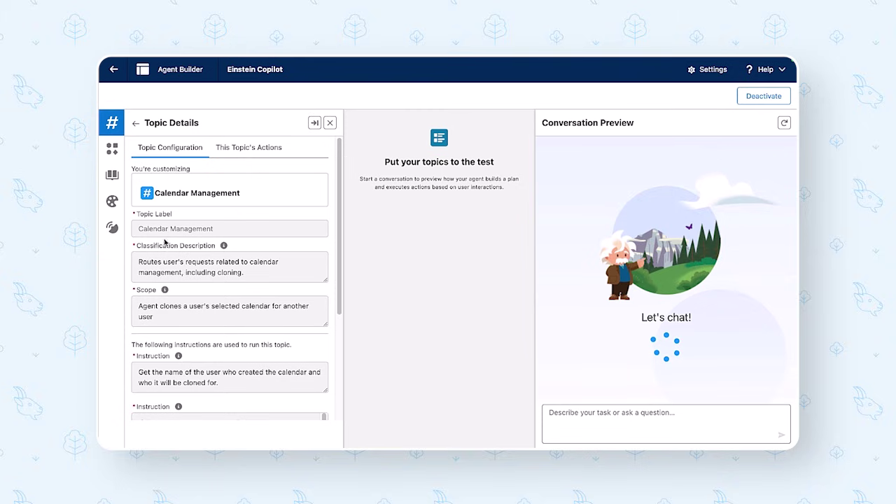
- Enlarge the second instruction box to read its full text
{"action": "scroll", "coordinate": [175, 248], "scroll_direction": "down", "scroll_amount": 1}
{"action": "scroll", "coordinate": [177, 249], "scroll_direction": "down", "scroll_amount": 1}
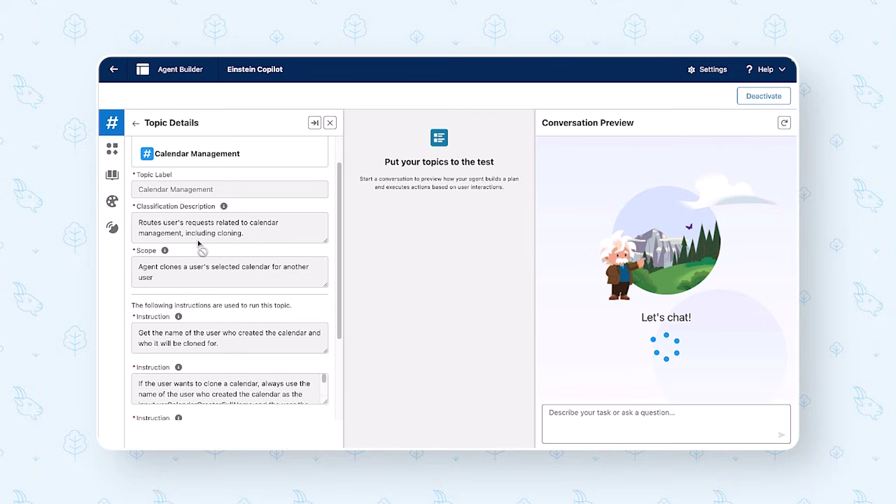
{"action": "scroll", "coordinate": [207, 259], "scroll_direction": "down", "scroll_amount": 1}
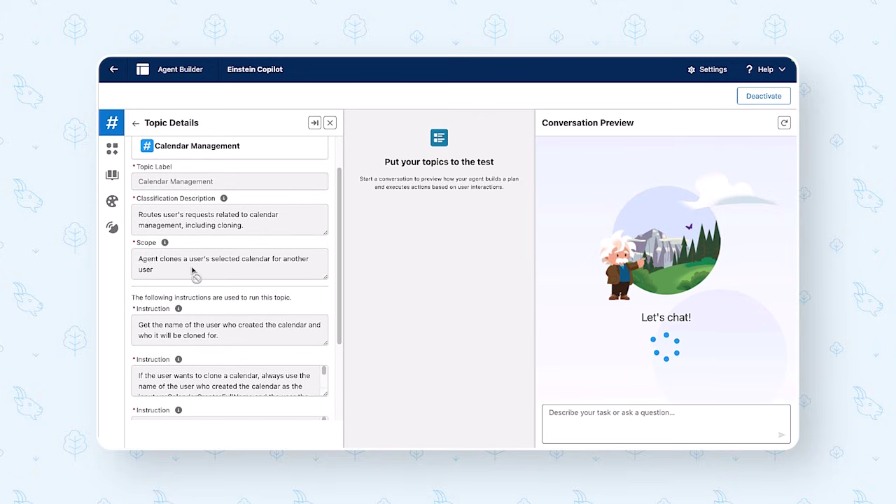
{"action": "scroll", "coordinate": [207, 270], "scroll_direction": "down", "scroll_amount": 3}
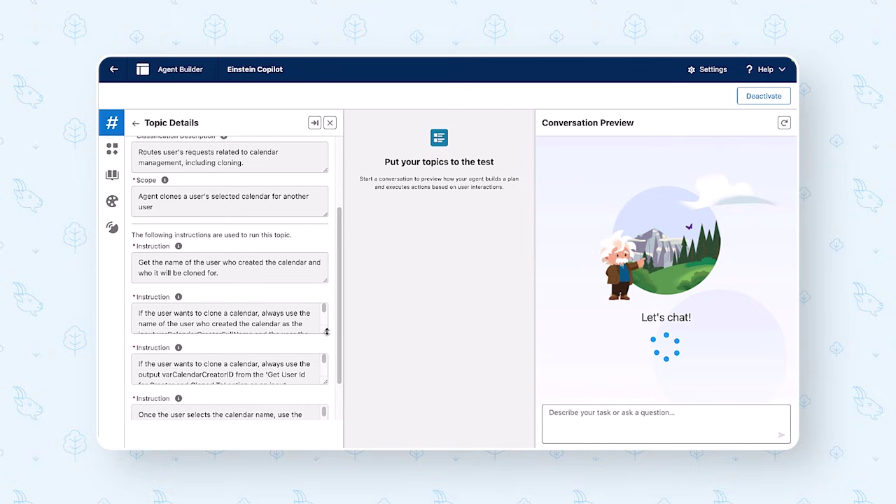
{"action": "left_click_drag", "start_coordinate": [326, 332], "coordinate": [317, 369]}
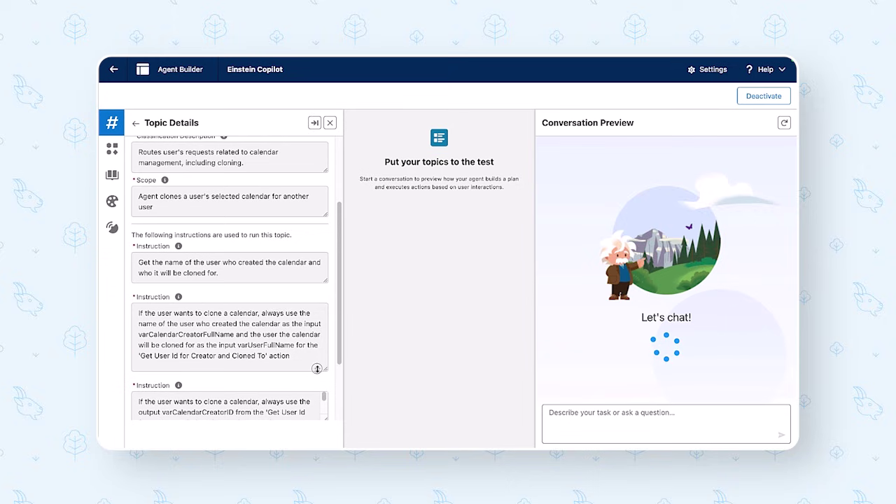
{"action": "scroll", "coordinate": [293, 331], "scroll_direction": "down", "scroll_amount": 2}
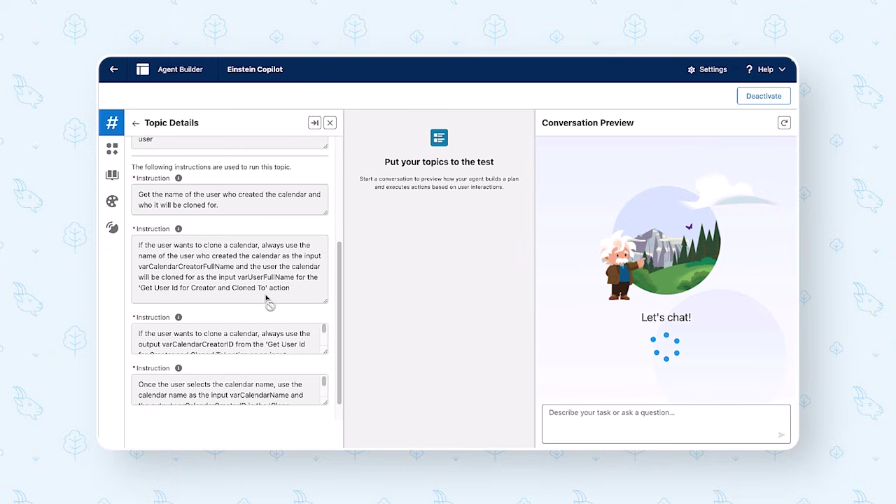
- Enlarge the third and fourth instruction boxes, ending with the Clone Calendar step
{"action": "scroll", "coordinate": [270, 302], "scroll_direction": "down", "scroll_amount": 1}
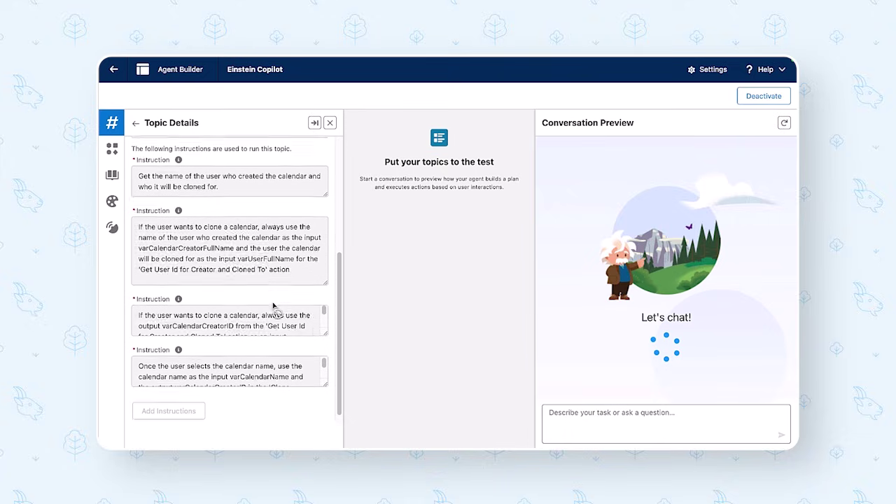
{"action": "left_click_drag", "start_coordinate": [322, 330], "coordinate": [324, 370]}
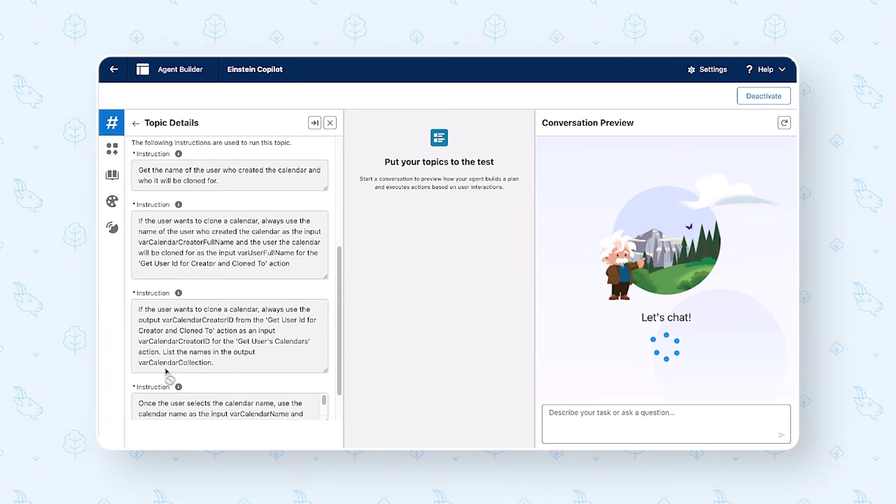
{"action": "scroll", "coordinate": [245, 365], "scroll_direction": "down", "scroll_amount": 1}
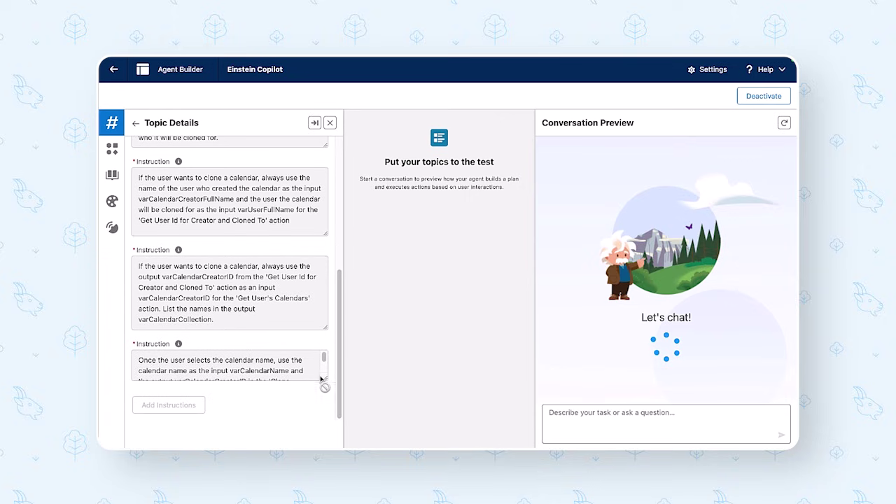
{"action": "left_click_drag", "start_coordinate": [321, 379], "coordinate": [324, 402]}
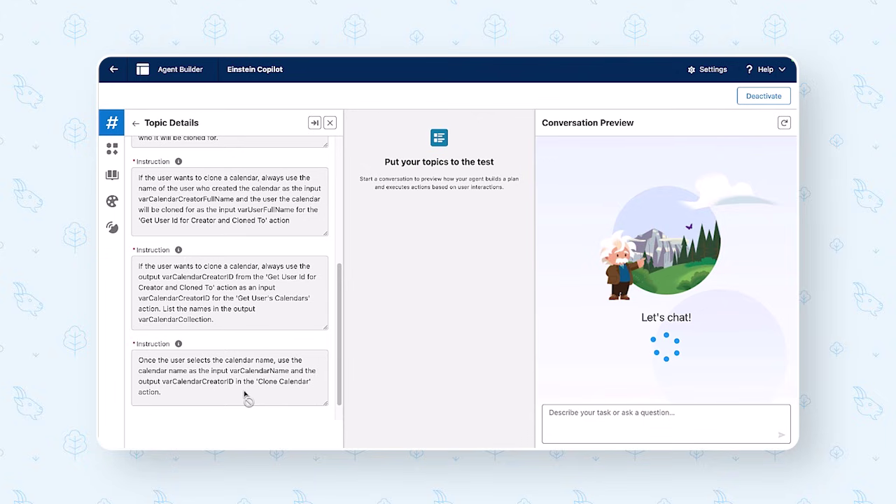
{"action": "scroll", "coordinate": [244, 396], "scroll_direction": "up", "scroll_amount": 10}
- Show the topic's assigned actions and view the Get User Id for Creator and Cloned To flow
{"action": "left_click", "coordinate": [252, 151]}
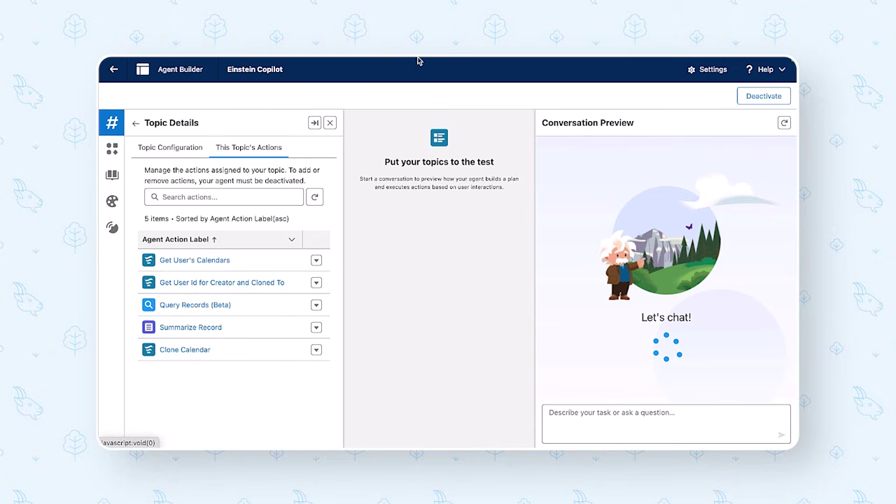
{"action": "left_click", "coordinate": [474, 84]}
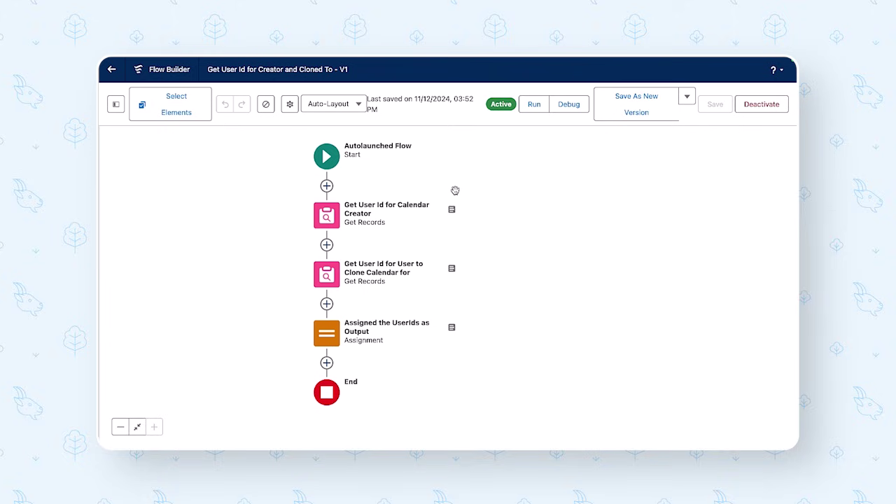
- Review both user Get Records lookups and the Assigned the UserIds as Output step
{"action": "left_click", "coordinate": [334, 221]}
{"action": "left_click", "coordinate": [324, 343]}
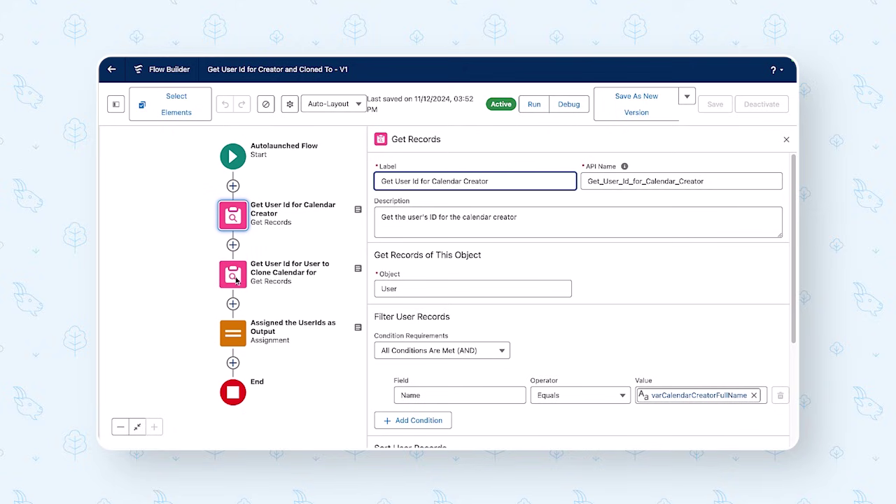
{"action": "scroll", "coordinate": [580, 333], "scroll_direction": "down", "scroll_amount": 3}
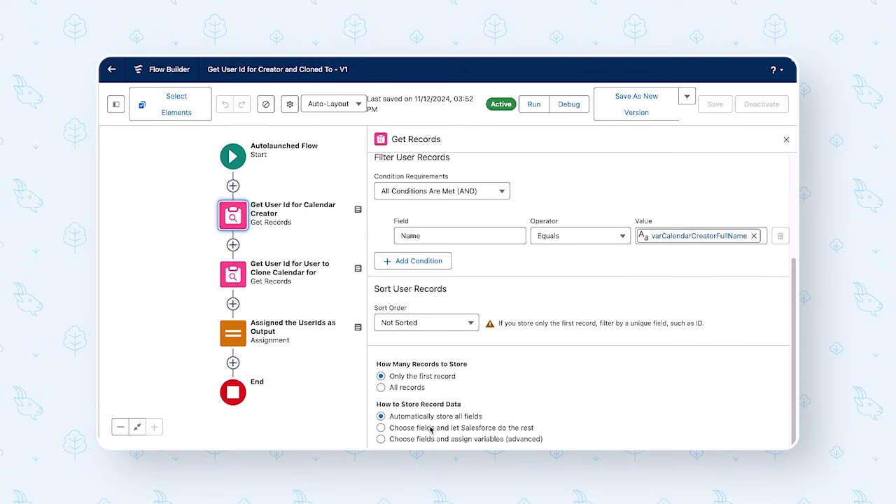
{"action": "double_click", "coordinate": [234, 280]}
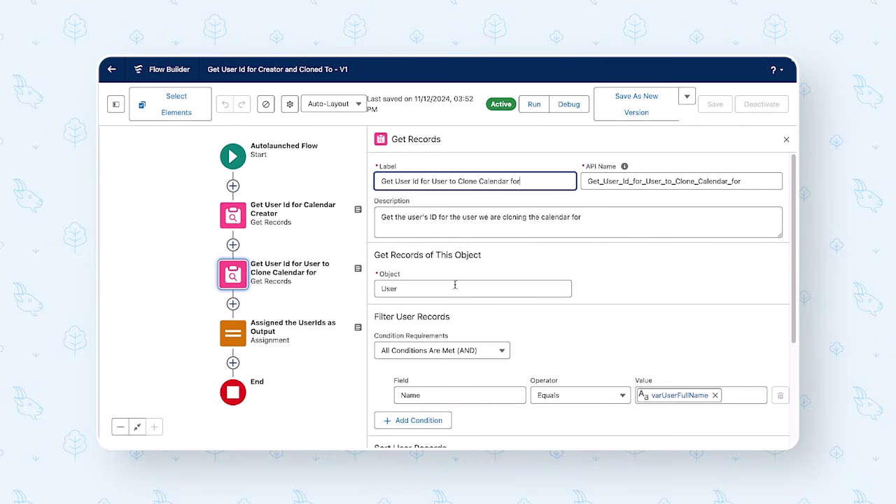
{"action": "scroll", "coordinate": [455, 291], "scroll_direction": "down", "scroll_amount": 1}
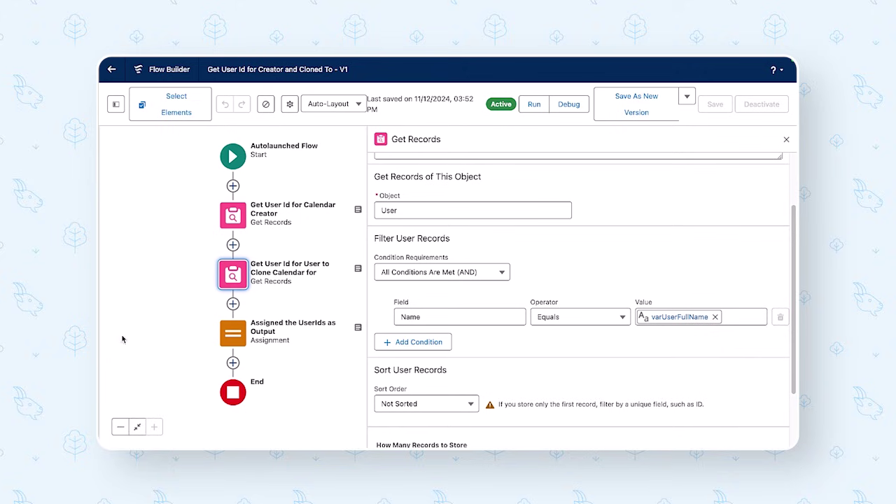
{"action": "double_click", "coordinate": [263, 338]}
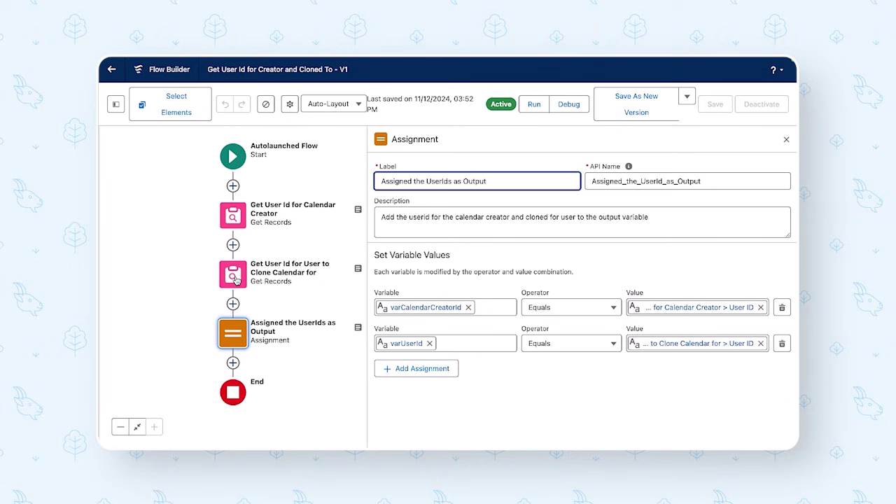
- Inspect varUserFullName, varCalendarCreatorFullName and varCalendarCreatorId, then open the Get User's Calendars flow
{"action": "left_click", "coordinate": [116, 104]}
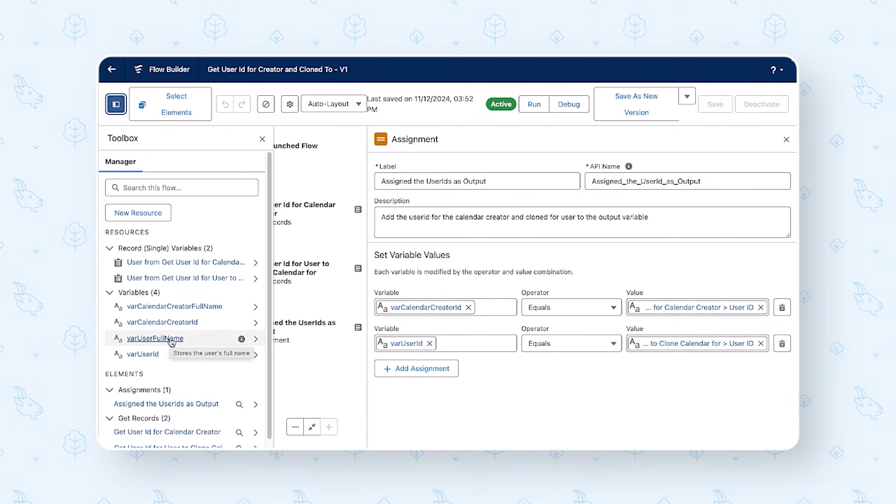
{"action": "left_click", "coordinate": [170, 341]}
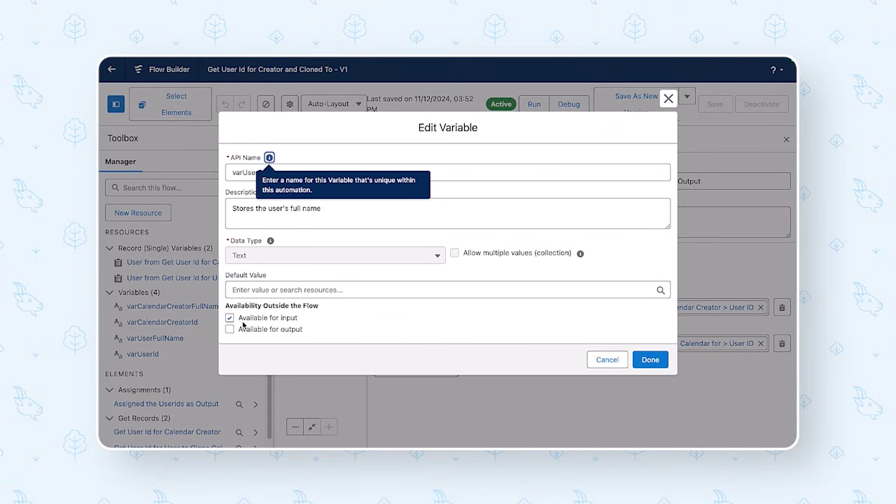
{"action": "left_click", "coordinate": [600, 360]}
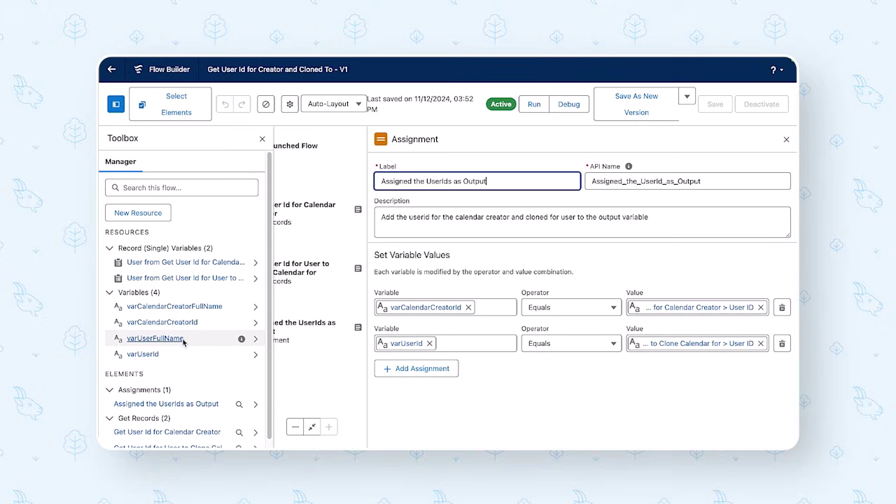
{"action": "left_click", "coordinate": [186, 307]}
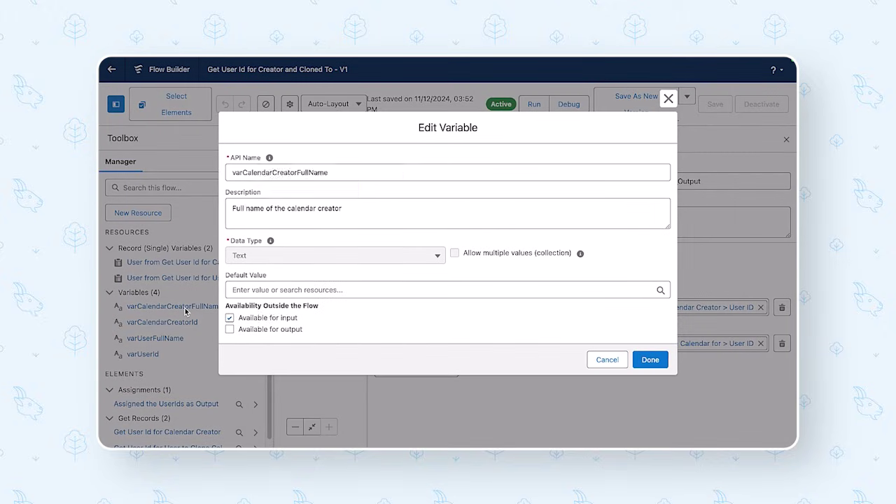
{"action": "left_click", "coordinate": [243, 178]}
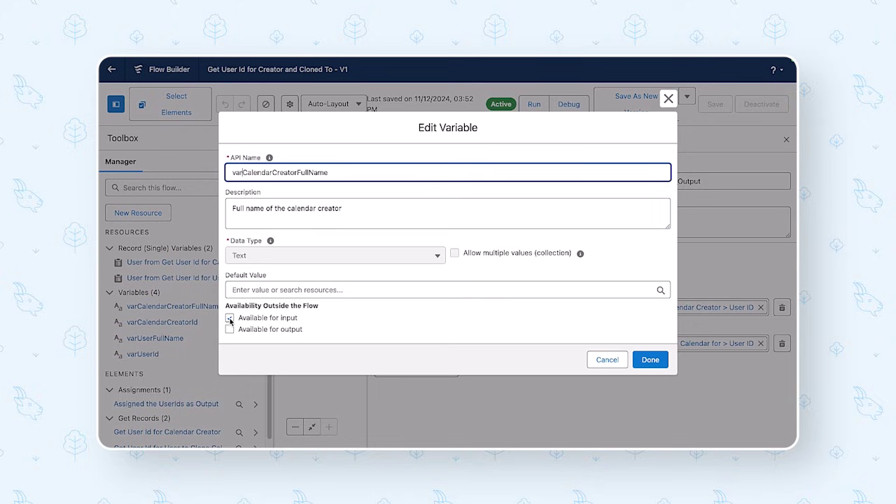
{"action": "left_click", "coordinate": [645, 365]}
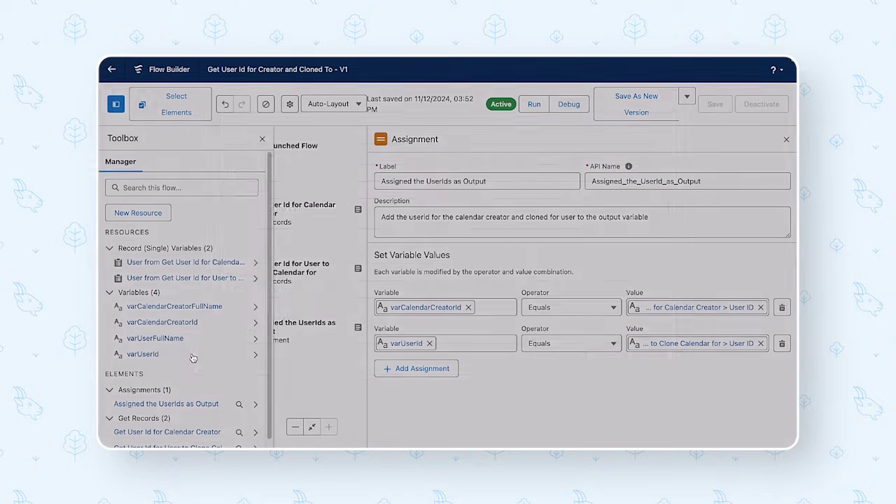
{"action": "left_click", "coordinate": [163, 323]}
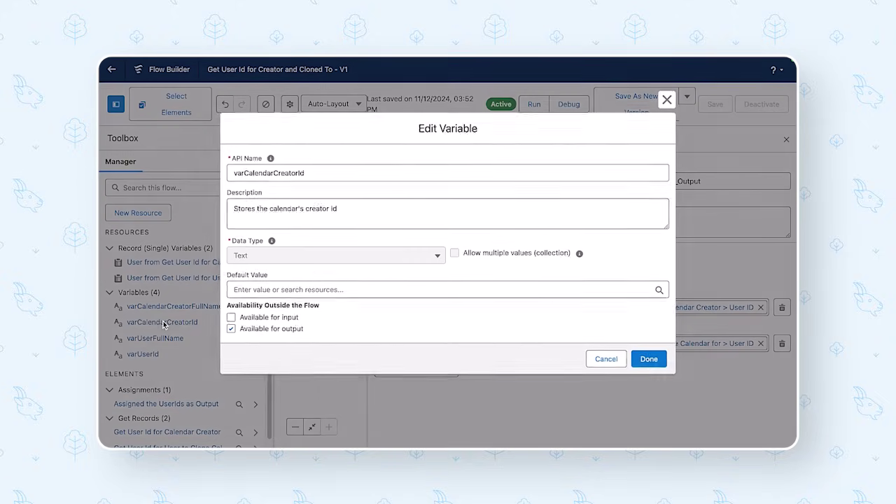
{"action": "left_click", "coordinate": [606, 360]}
{"action": "left_click", "coordinate": [562, 80]}
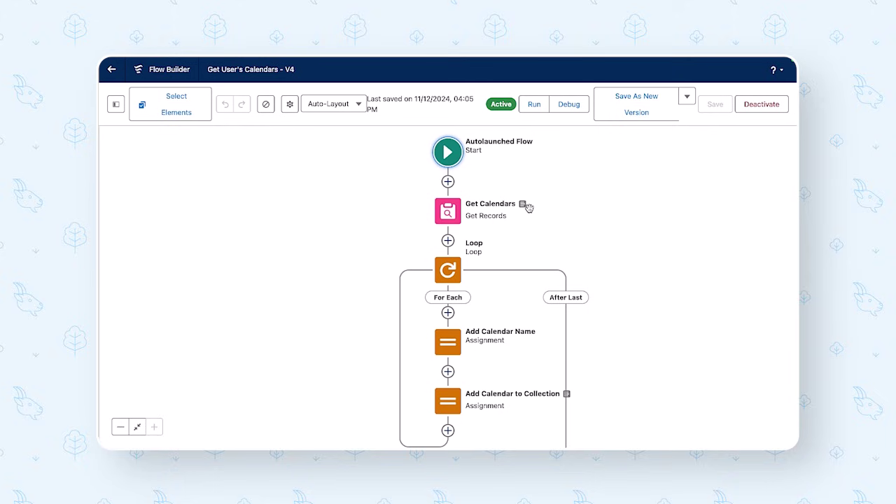
{"action": "left_click", "coordinate": [444, 216]}
{"action": "left_click", "coordinate": [448, 338]}
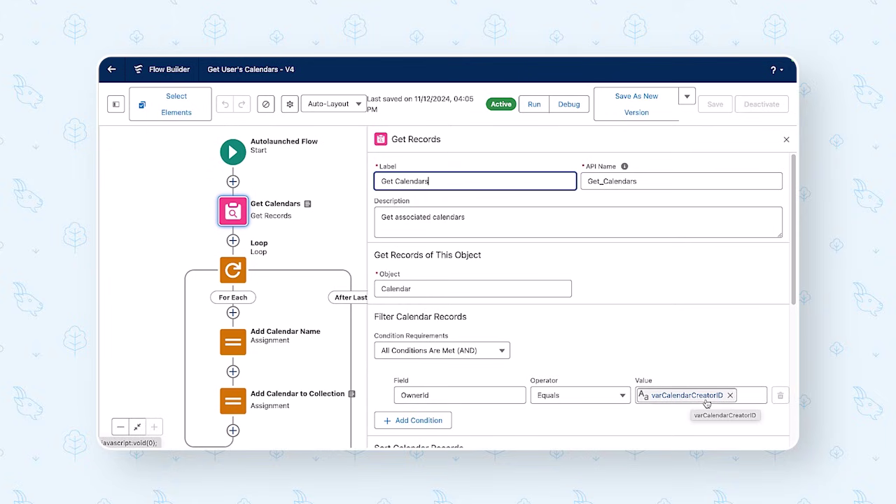
{"action": "left_click", "coordinate": [116, 104]}
{"action": "left_click", "coordinate": [237, 350]}
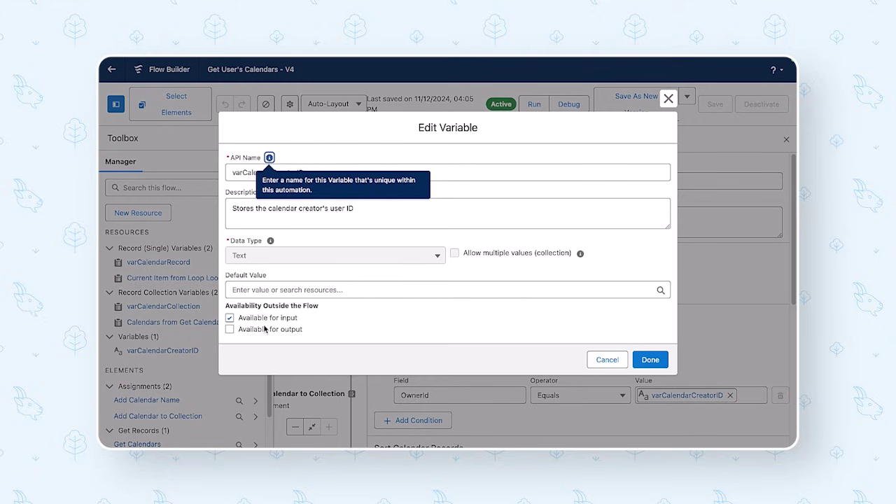
{"action": "left_click", "coordinate": [639, 360]}
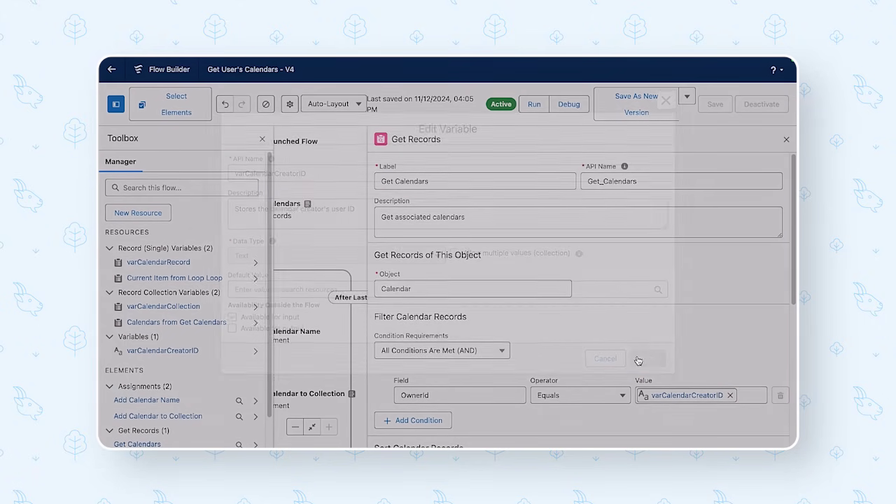
{"action": "left_click", "coordinate": [785, 141]}
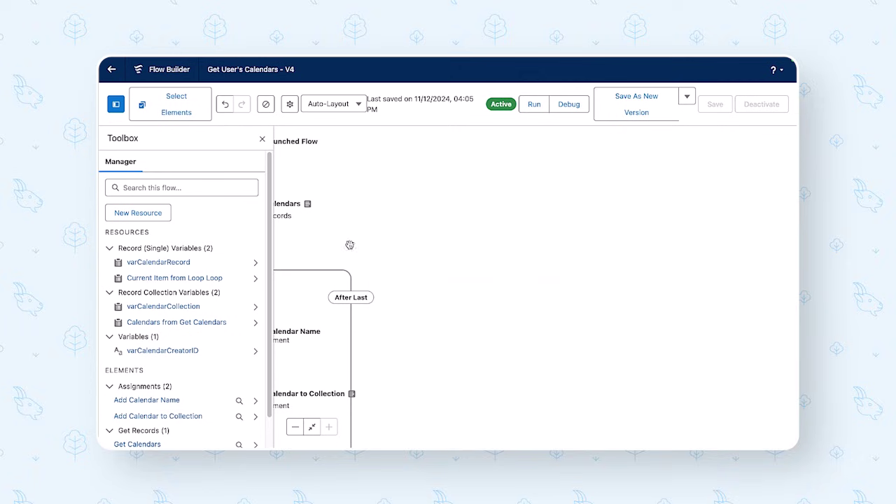
{"action": "left_click", "coordinate": [263, 141]}
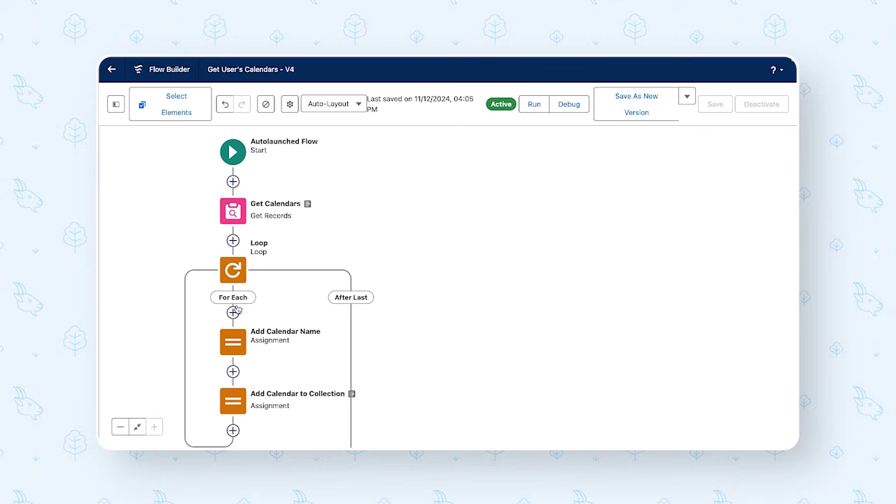
- Review the Add Calendar Name and Add Calendar to Collection assignments
{"action": "left_click", "coordinate": [238, 345]}
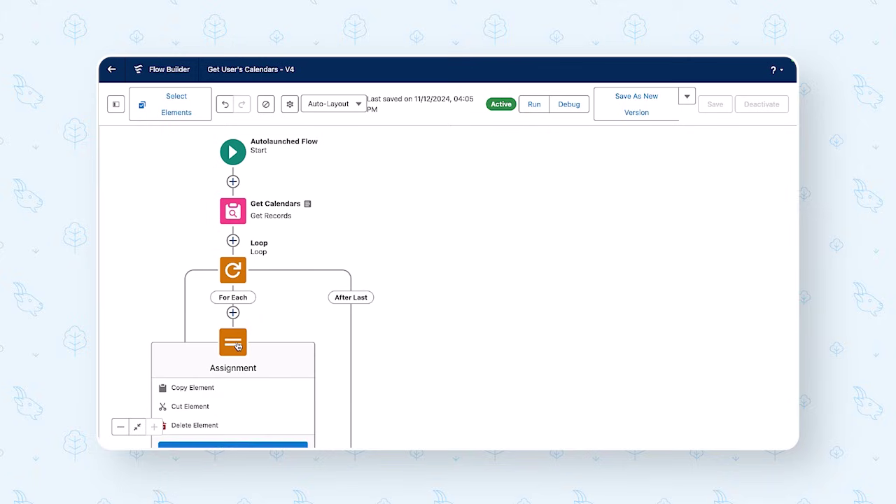
{"action": "left_click", "coordinate": [242, 341]}
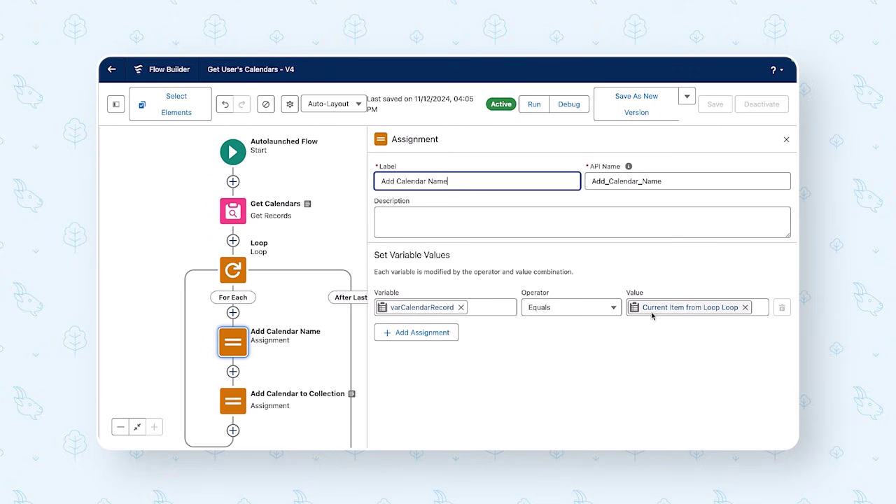
{"action": "left_click", "coordinate": [236, 393]}
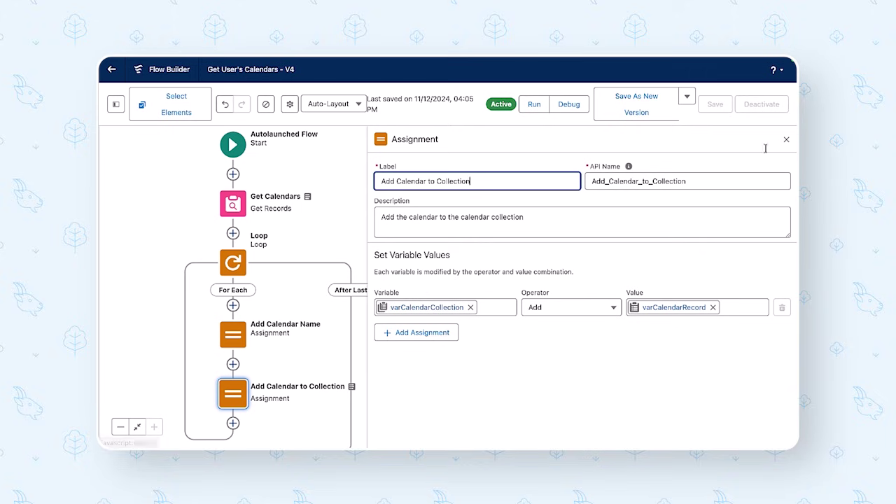
{"action": "left_click", "coordinate": [786, 139]}
- Inspect the varCalendarCollection variable in the Toolbox resources list
{"action": "left_click", "coordinate": [118, 105]}
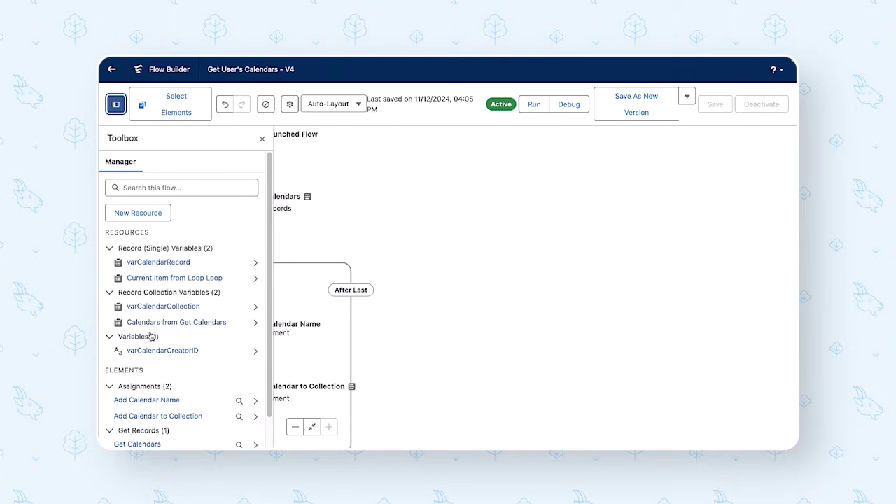
{"action": "scroll", "coordinate": [168, 416], "scroll_direction": "down", "scroll_amount": 1}
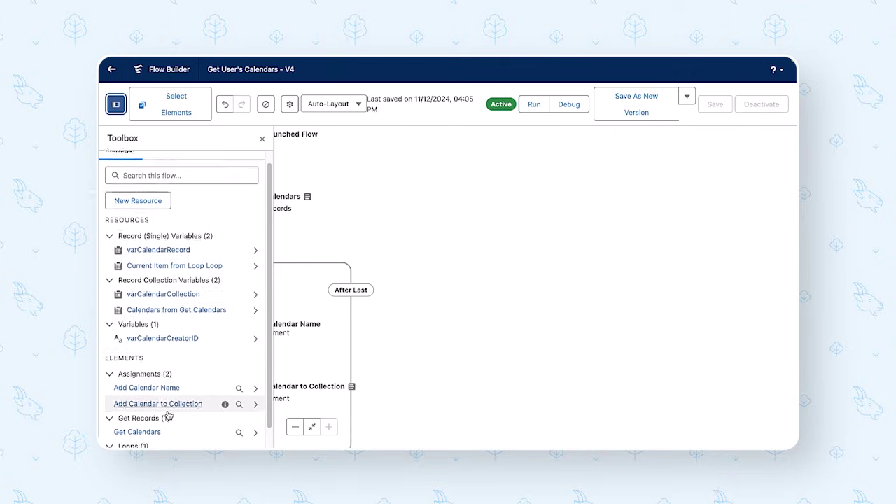
{"action": "left_click", "coordinate": [175, 294]}
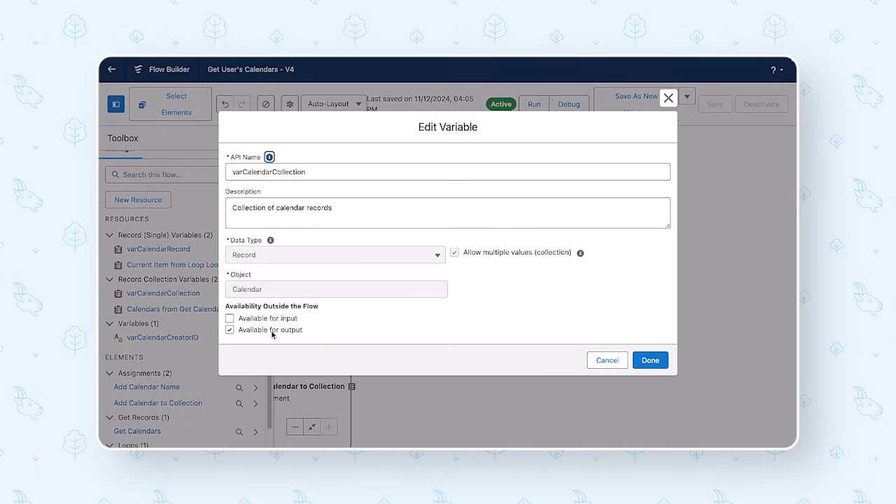
{"action": "left_click", "coordinate": [650, 359]}
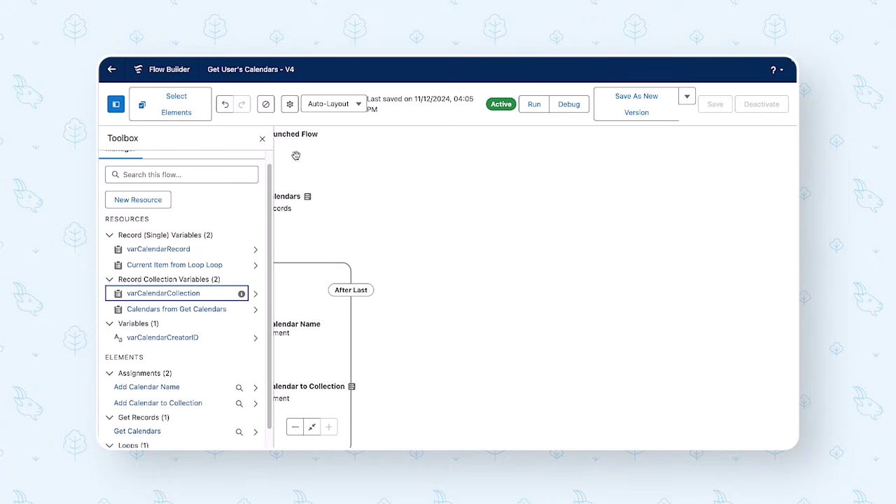
{"action": "left_click", "coordinate": [260, 142]}
- Inspect Clone Calendar - V4's Update Calendar to Display and Update Owner assignment
{"action": "mouse_move", "coordinate": [446, 58]}
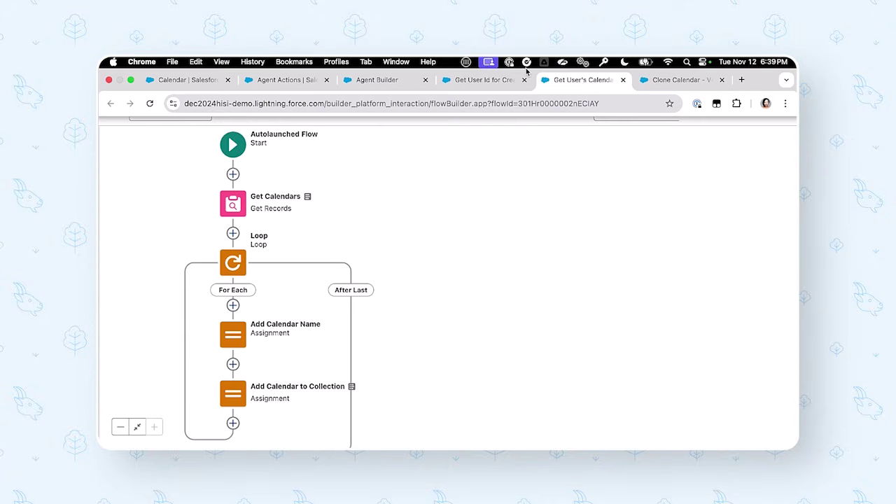
{"action": "left_click", "coordinate": [665, 80]}
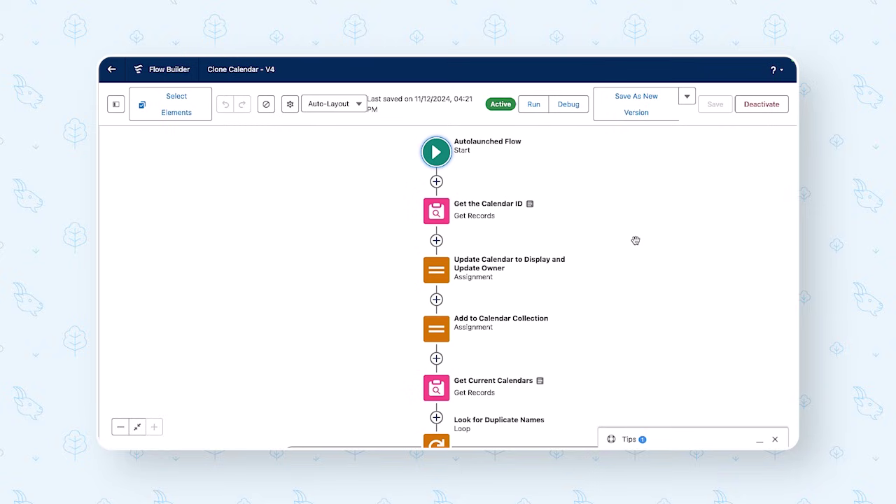
{"action": "left_click", "coordinate": [438, 279]}
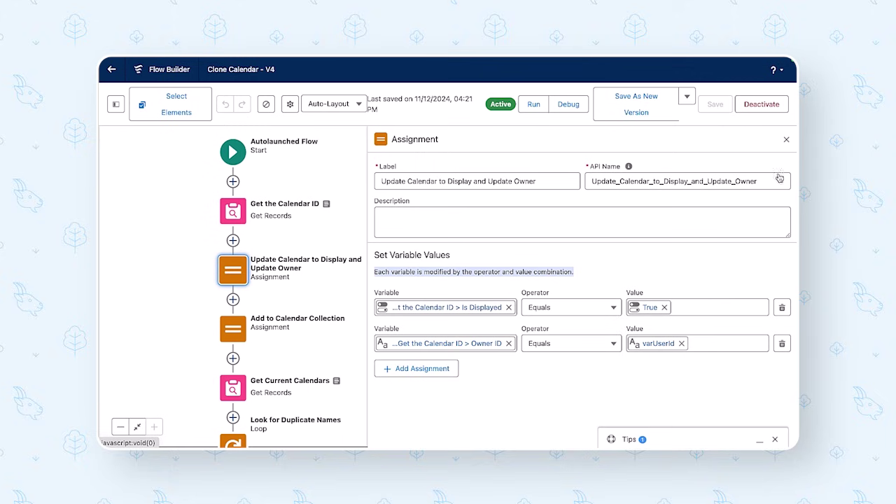
{"action": "left_click", "coordinate": [786, 139]}
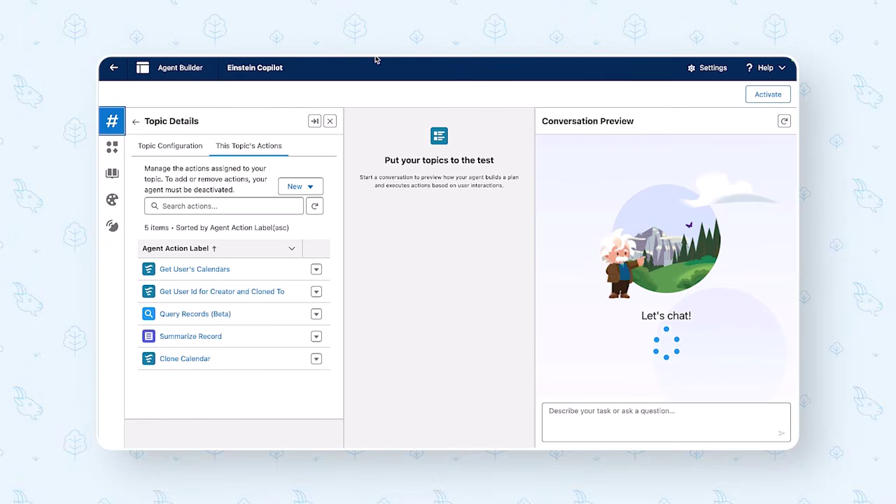
- Send 'I'd like to clone a calendar' in the Conversation Preview
{"action": "mouse_move", "coordinate": [379, 57]}
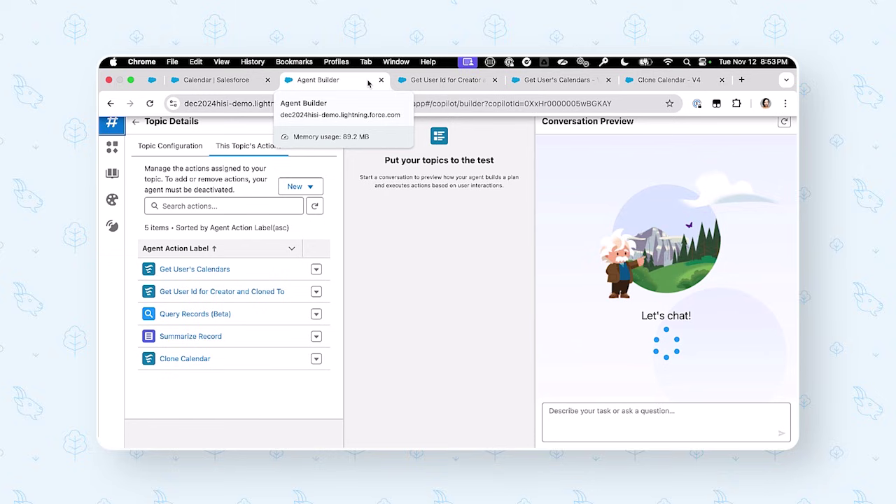
{"action": "left_click", "coordinate": [560, 413]}
{"action": "type", "text": "I'd like to "}
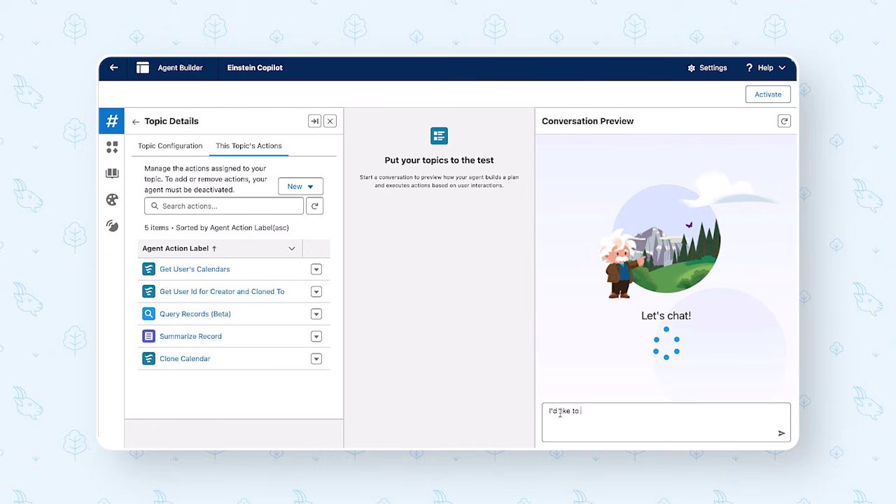
{"action": "type", "text": "clone a calendar"}
{"action": "key", "text": "Return"}
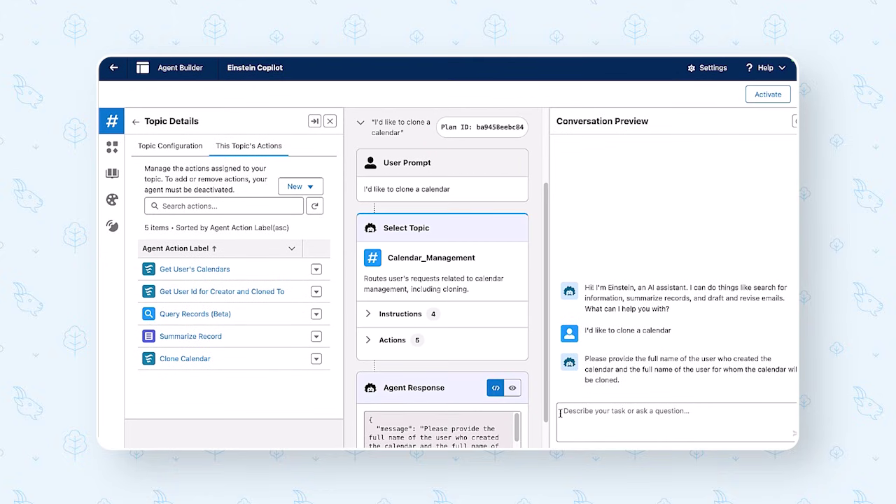
- Close Topic Details and send the creating and receiving users' full names
{"action": "left_click", "coordinate": [330, 121]}
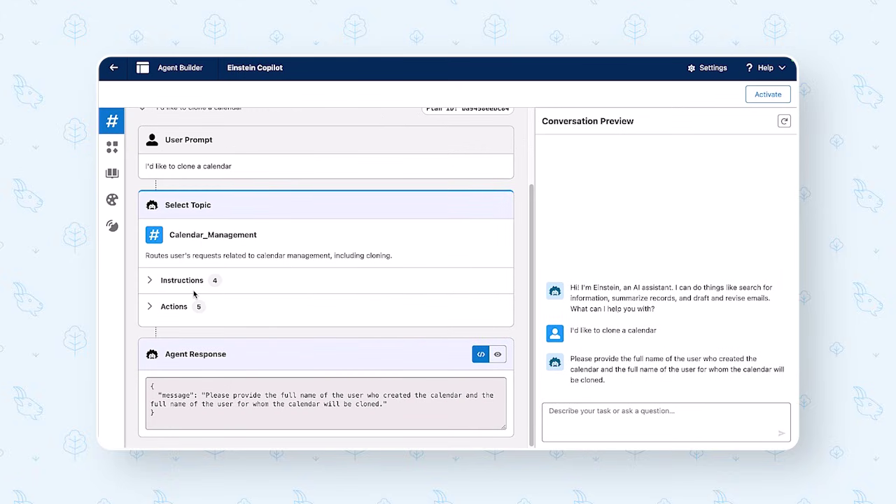
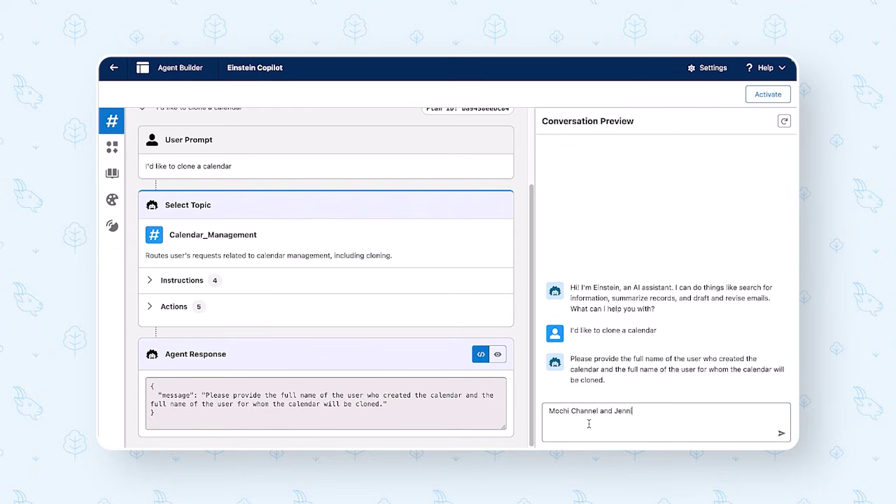
{"action": "key", "text": "Return"}
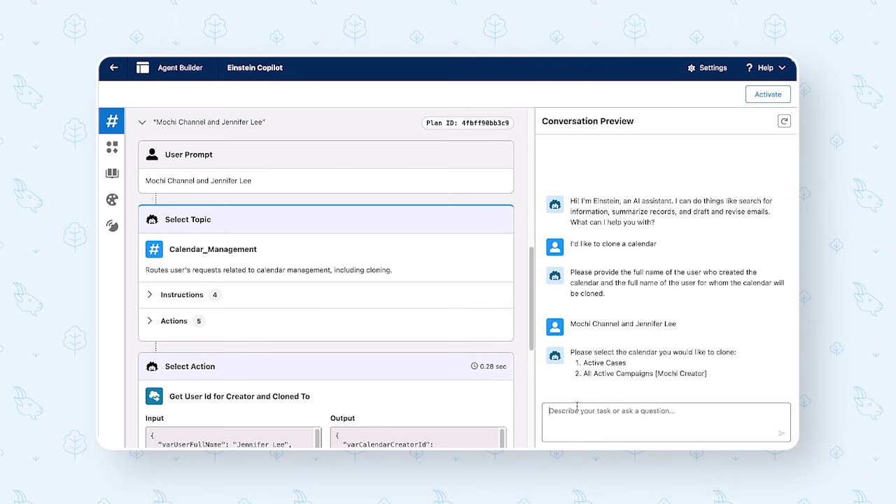
- Copy the All Active Campaigns calendar name from the agent's reply into the message box
{"action": "left_click_drag", "start_coordinate": [708, 375], "coordinate": [583, 376]}
{"action": "key", "text": "ctrl+c"}
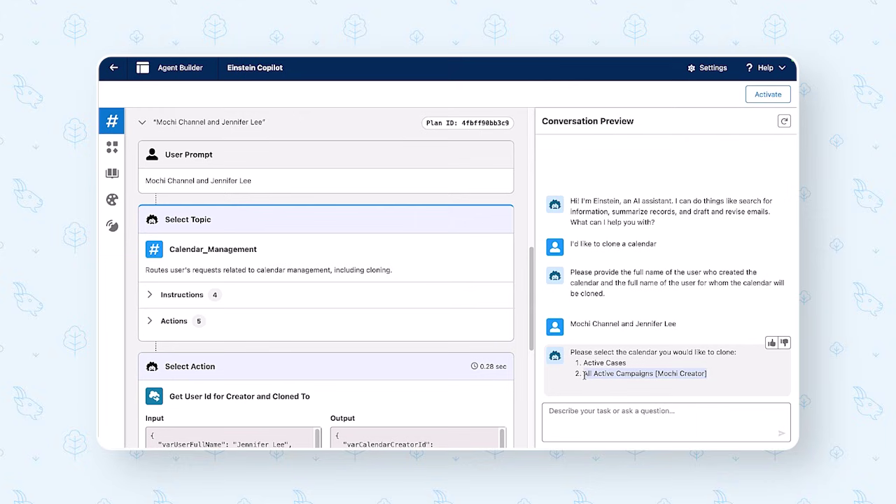
{"action": "left_click", "coordinate": [564, 412]}
{"action": "key", "text": "ctrl+v"}
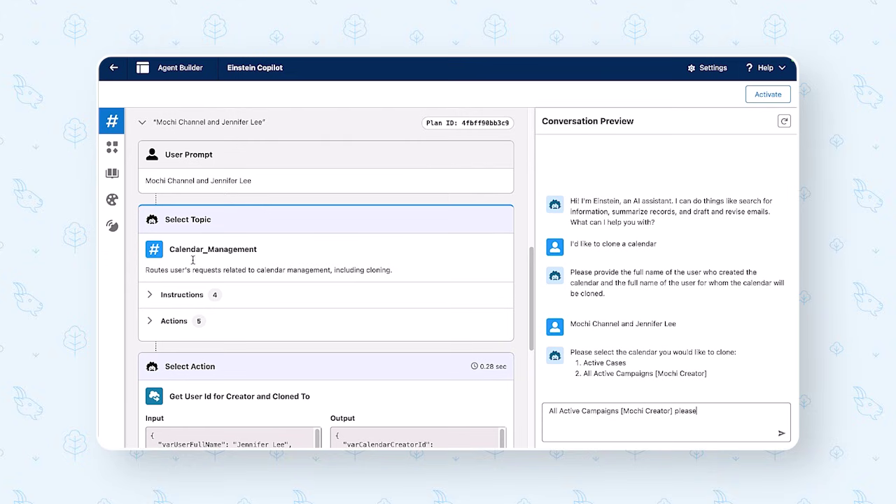
- In the trace, check the user lookup's returned varUserId and the creator ID passed to the calendar lookup
{"action": "scroll", "coordinate": [193, 263], "scroll_direction": "down", "scroll_amount": 4}
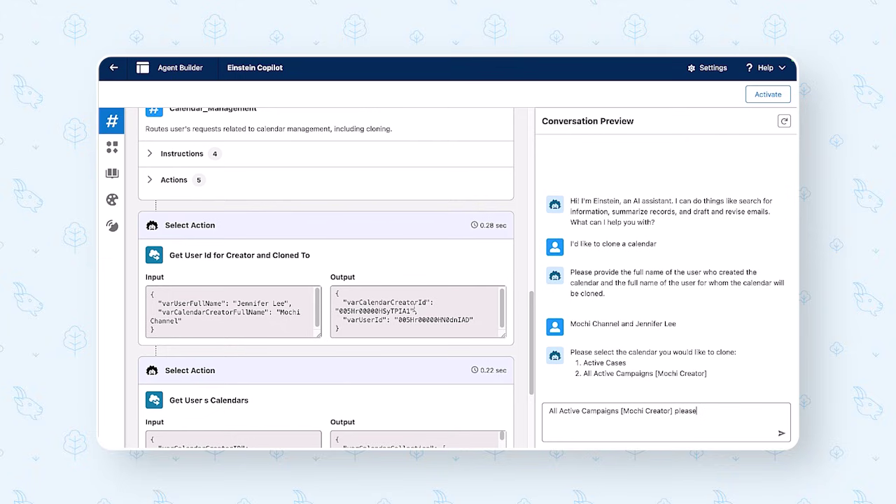
{"action": "scroll", "coordinate": [415, 302], "scroll_direction": "down", "scroll_amount": 1}
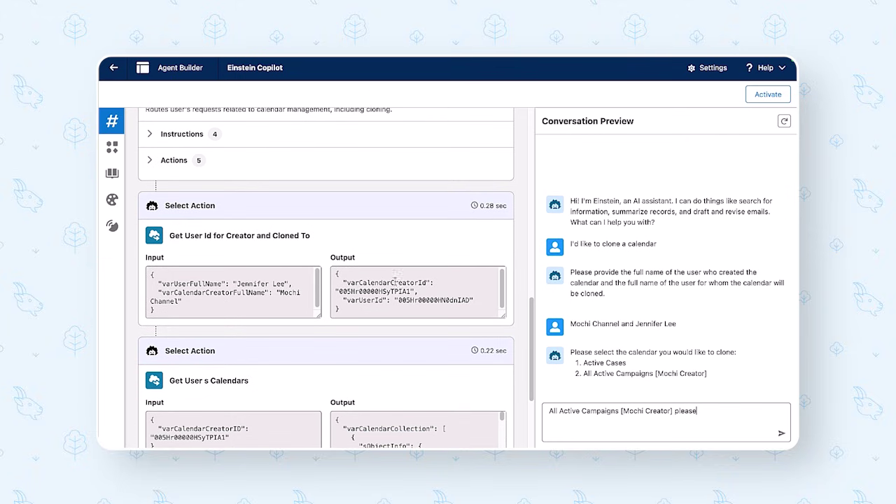
{"action": "left_click", "coordinate": [341, 291]}
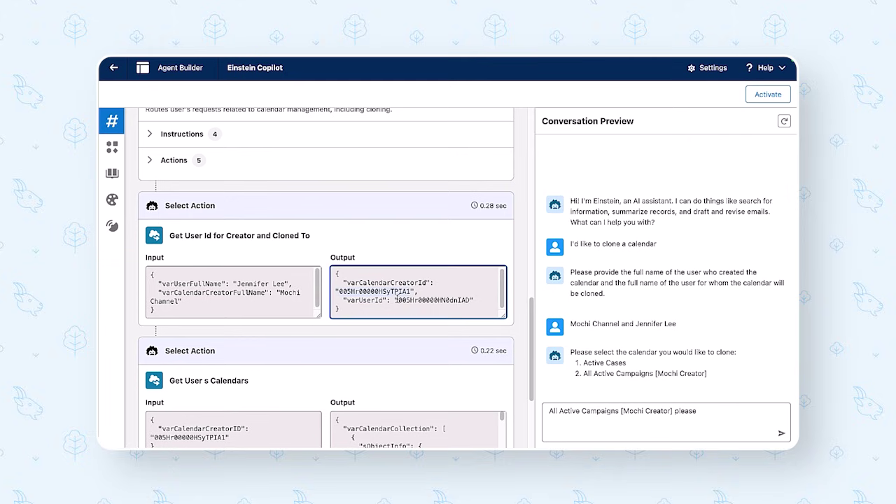
{"action": "left_click_drag", "start_coordinate": [396, 300], "coordinate": [471, 299]}
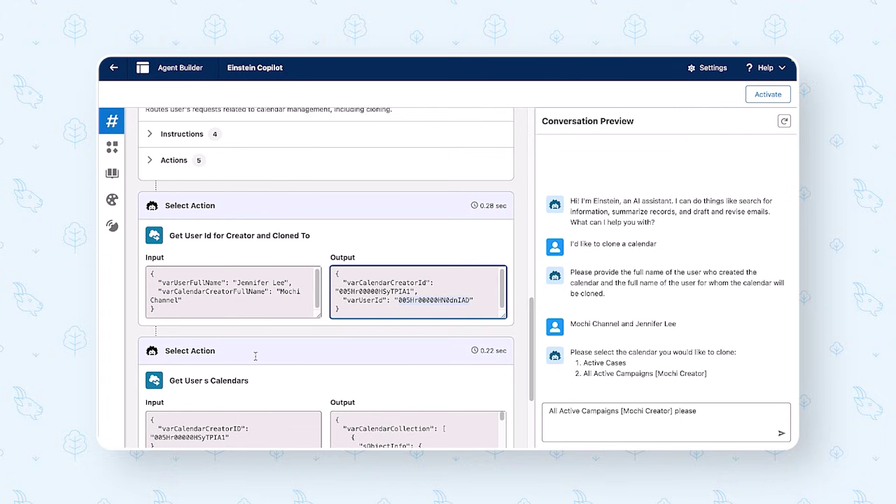
{"action": "scroll", "coordinate": [256, 356], "scroll_direction": "down", "scroll_amount": 3}
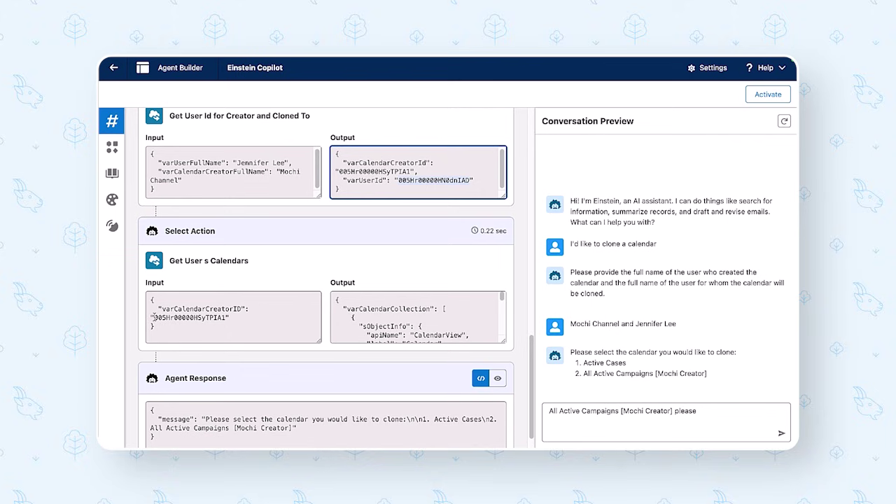
{"action": "left_click_drag", "start_coordinate": [152, 317], "coordinate": [229, 317]}
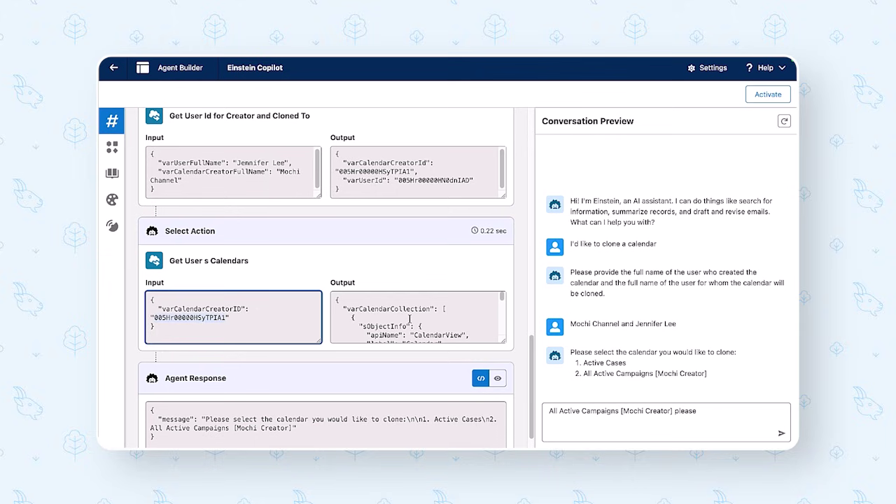
- Confirm All Active Campaigns appears in the calendar lookup's returned list
{"action": "scroll", "coordinate": [410, 319], "scroll_direction": "down", "scroll_amount": 1}
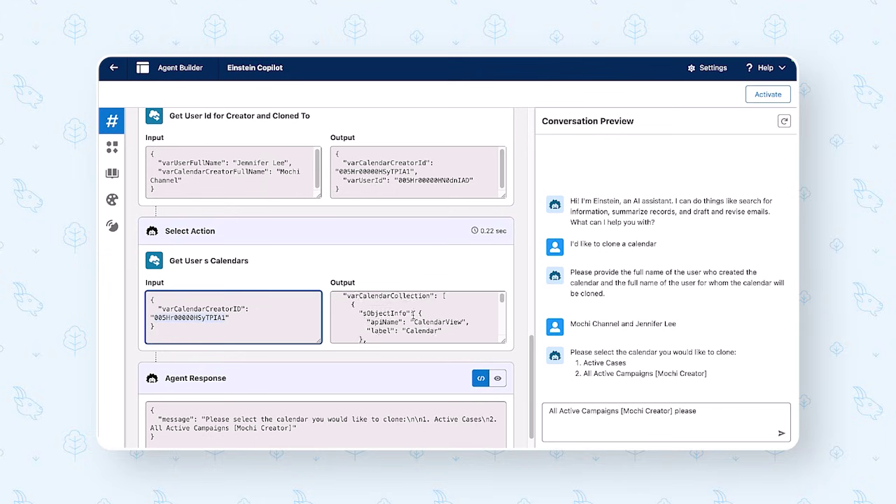
{"action": "scroll", "coordinate": [413, 315], "scroll_direction": "down", "scroll_amount": 3}
{"action": "left_click", "coordinate": [400, 320]}
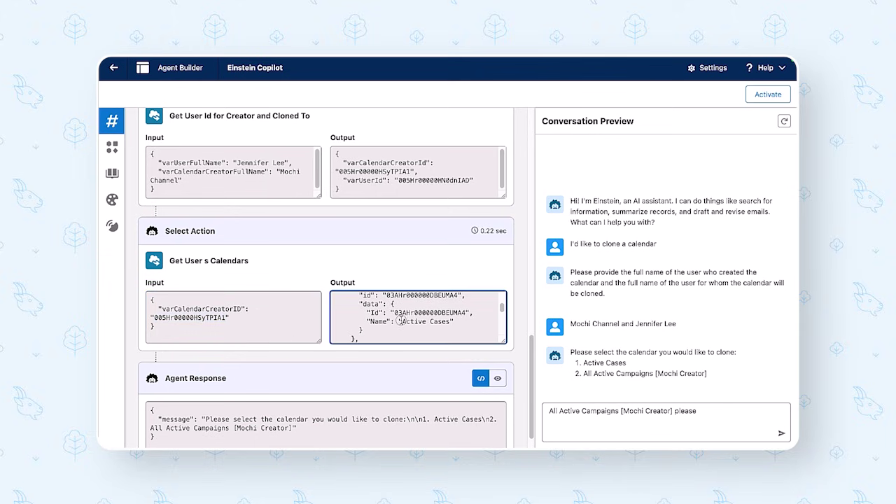
{"action": "scroll", "coordinate": [445, 320], "scroll_direction": "down", "scroll_amount": 3}
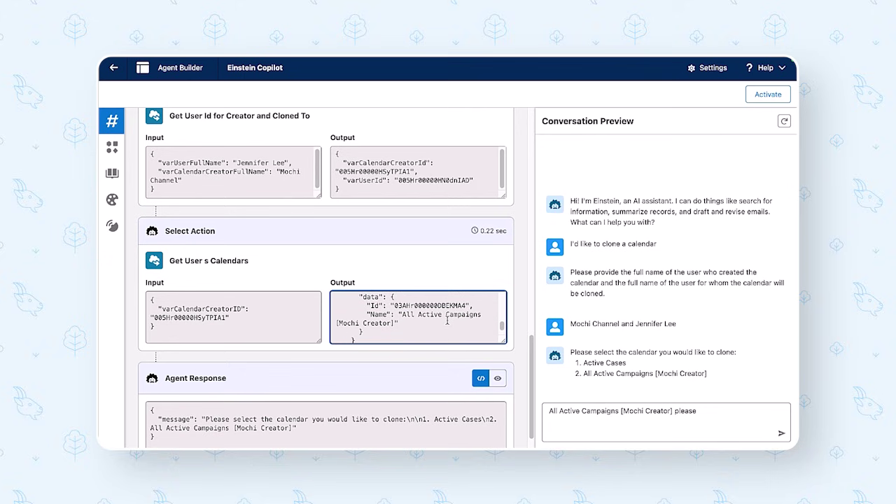
{"action": "left_click_drag", "start_coordinate": [401, 315], "coordinate": [420, 324]}
{"action": "scroll", "coordinate": [465, 385], "scroll_direction": "down", "scroll_amount": 1}
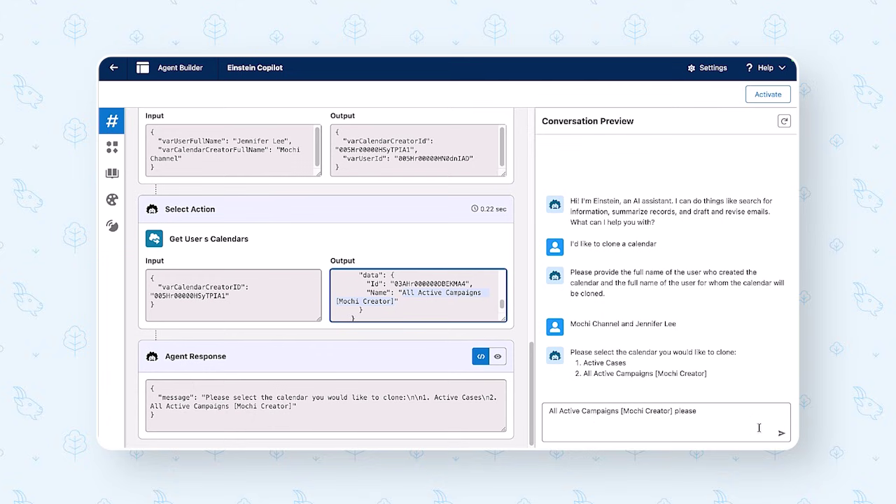
{"action": "left_click", "coordinate": [780, 435]}
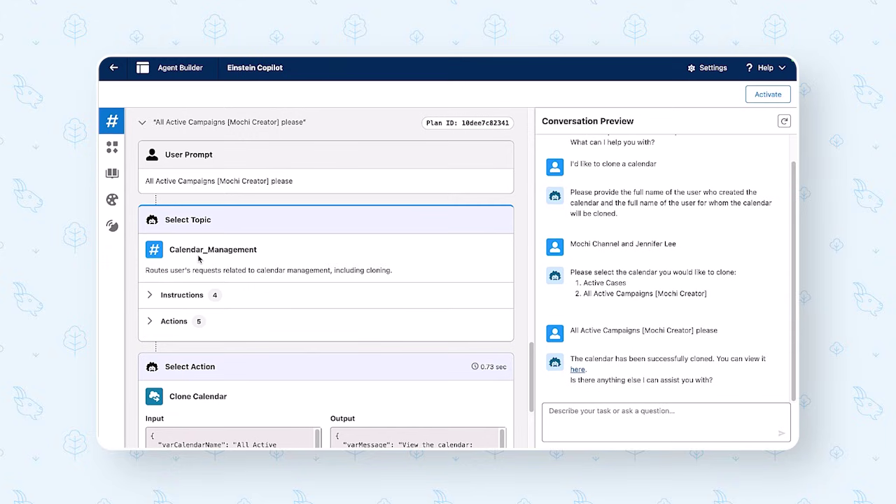
{"action": "scroll", "coordinate": [210, 304], "scroll_direction": "down", "scroll_amount": 3}
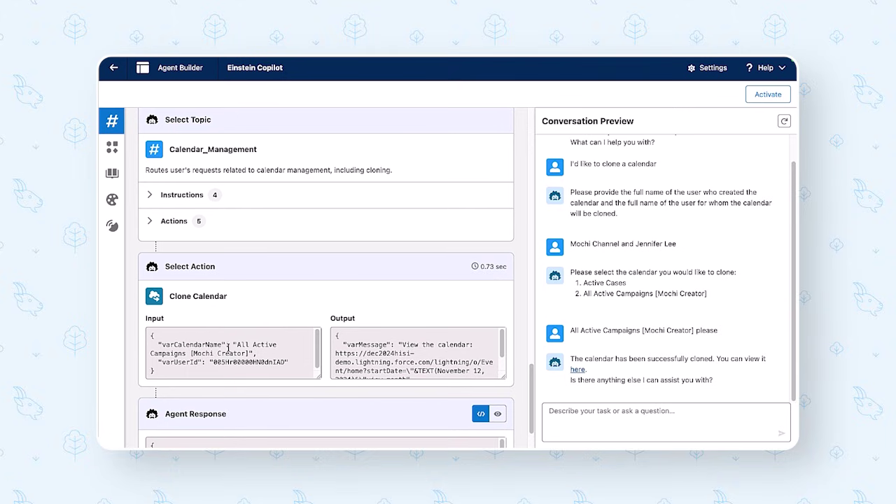
{"action": "left_click_drag", "start_coordinate": [237, 343], "coordinate": [246, 353]}
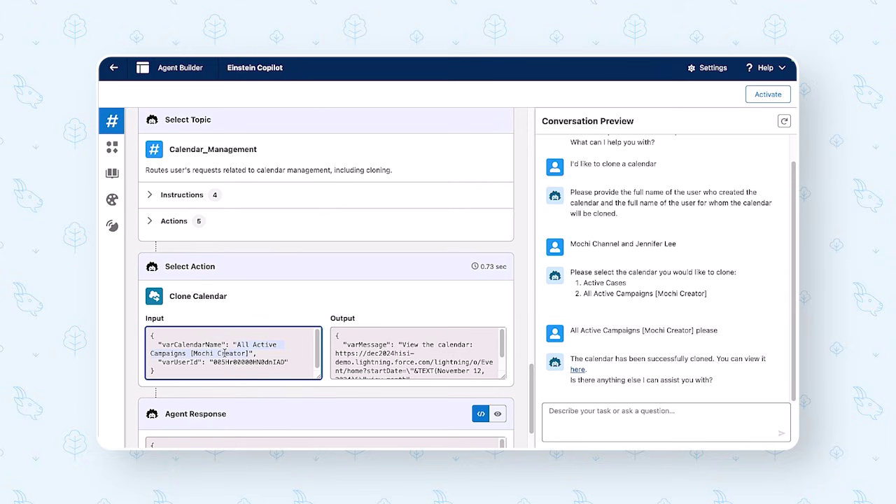
{"action": "left_click_drag", "start_coordinate": [213, 362], "coordinate": [287, 361]}
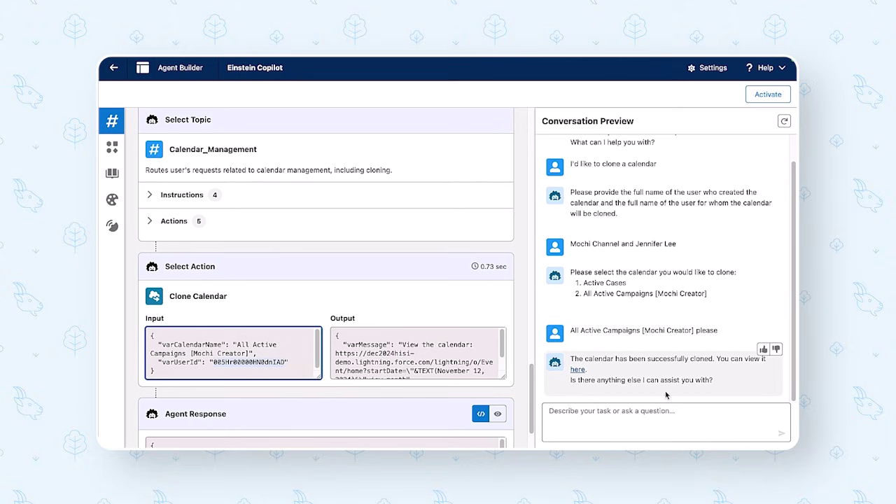
{"action": "left_click", "coordinate": [578, 371]}
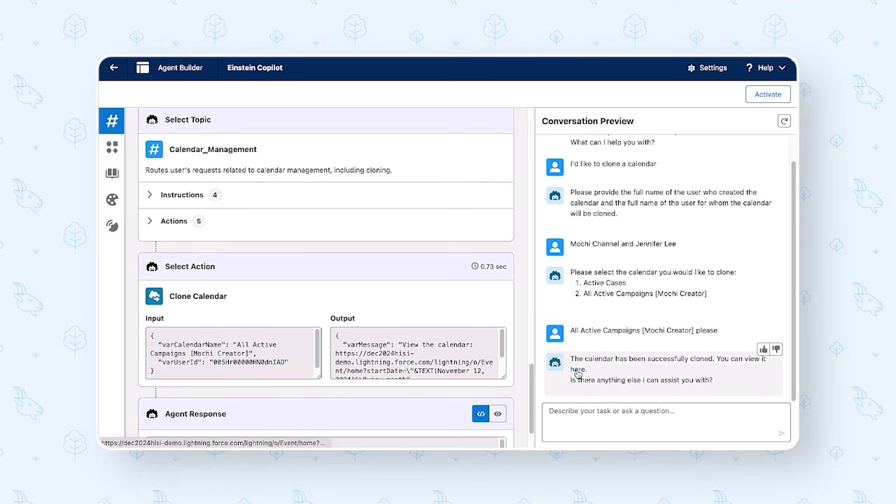